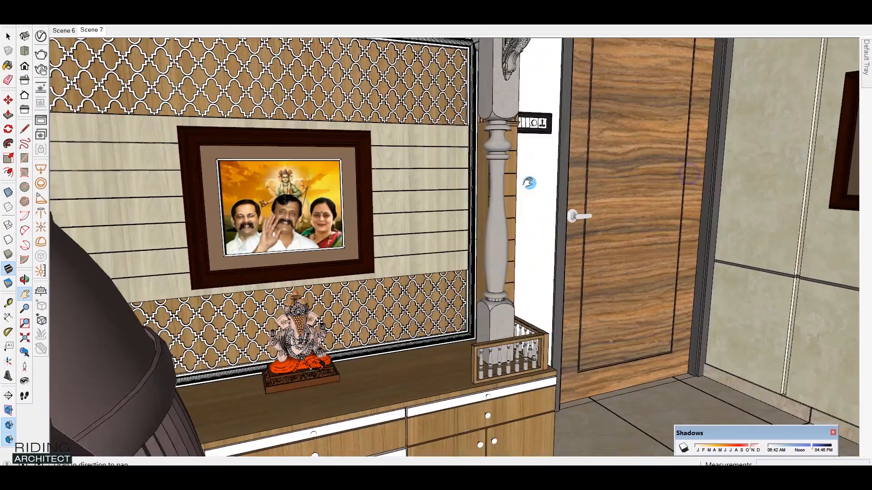
# - Examine the mandir unit and its wall panelling from the Scene 7 and Scene 6 views
pyautogui.moveTo(529, 182)
pyautogui.mouseDown()
pyautogui.moveTo(461, 197)
pyautogui.moveTo(536, 189)
pyautogui.mouseUp()
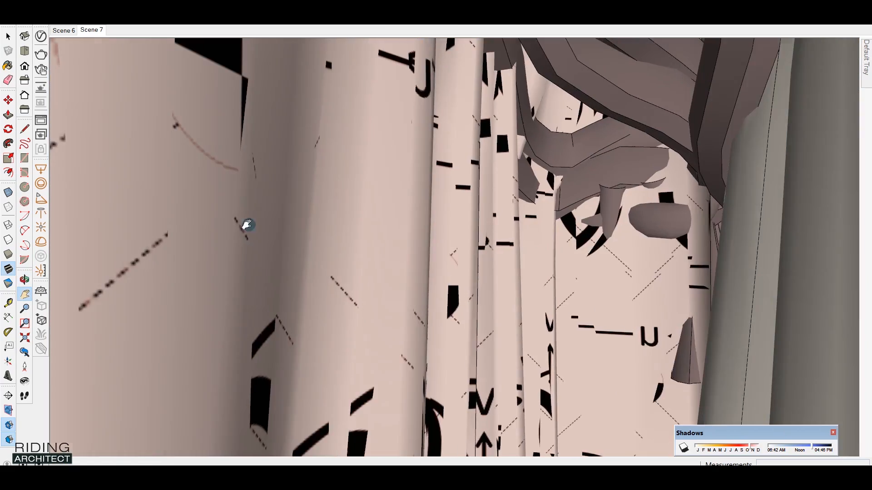
pyautogui.keyDown('shift'); pyautogui.moveTo(248, 225); pyautogui.dragTo(695, 276, button='middle'); pyautogui.keyUp('shift')
pyautogui.moveTo(318, 245)
pyautogui.keyDown('shift'); pyautogui.mouseDown(button='middle')
pyautogui.moveTo(578, 274)
pyautogui.moveTo(703, 260)
pyautogui.moveTo(679, 244)
pyautogui.moveTo(695, 236)
pyautogui.moveTo(702, 238)
pyautogui.moveTo(618, 250)
pyautogui.mouseUp(button='middle'); pyautogui.keyUp('shift')
pyautogui.keyDown('shift'); pyautogui.moveTo(336, 318); pyautogui.dragTo(398, 233, button='middle'); pyautogui.keyUp('shift')
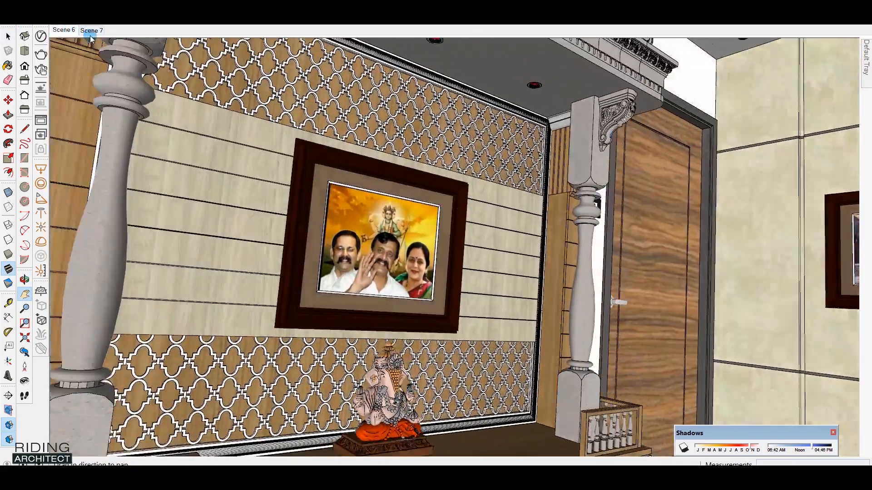
pyautogui.click(94, 33)
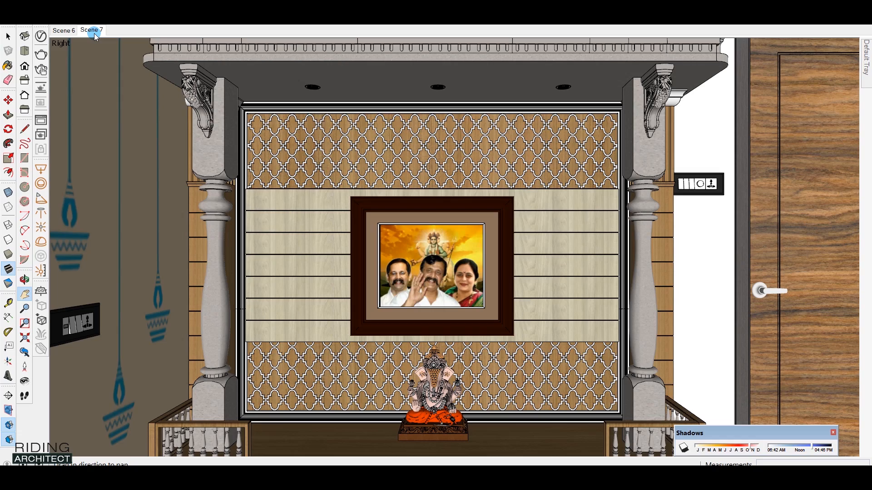
pyautogui.click(63, 32)
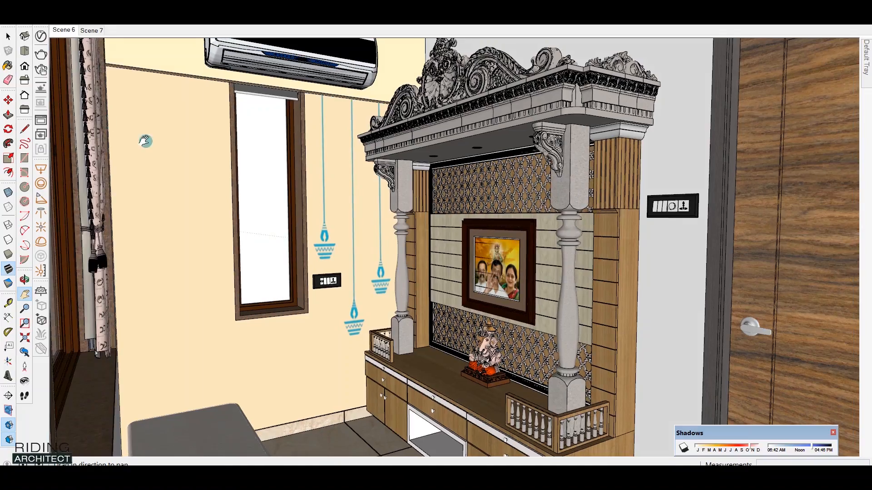
pyautogui.moveTo(325, 199); pyautogui.dragTo(344, 193, button='middle')
pyautogui.keyDown('shift'); pyautogui.moveTo(421, 212); pyautogui.dragTo(197, 133, button='middle'); pyautogui.keyUp('shift')
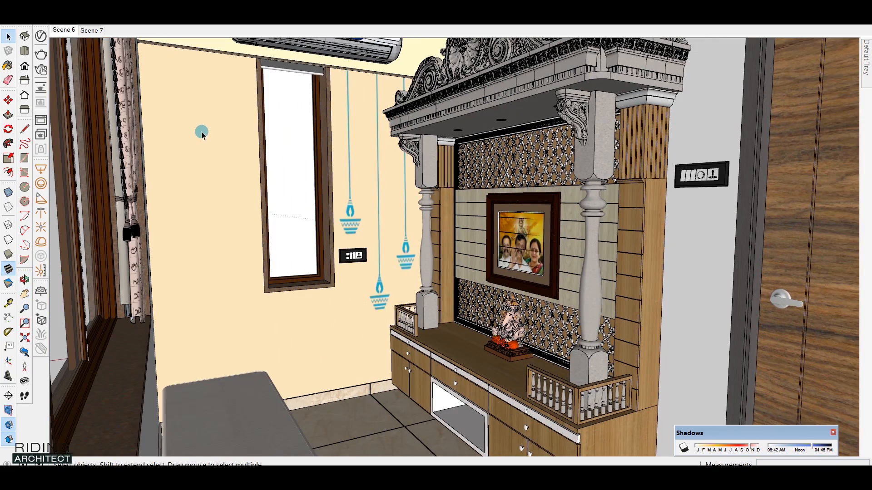
# - Start exporting the 3D model as a COLLADA file and browse to the WORK folder on drive C
pyautogui.click(12, 23)
pyautogui.click(119, 172)
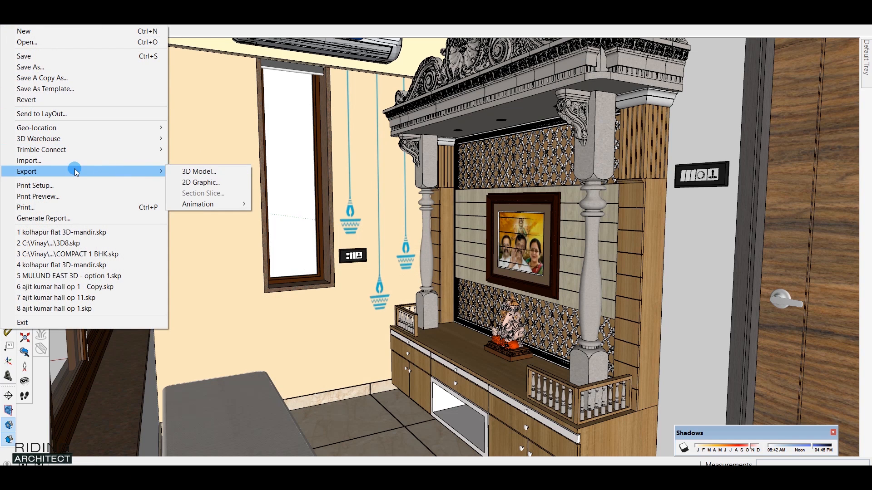
pyautogui.click(204, 173)
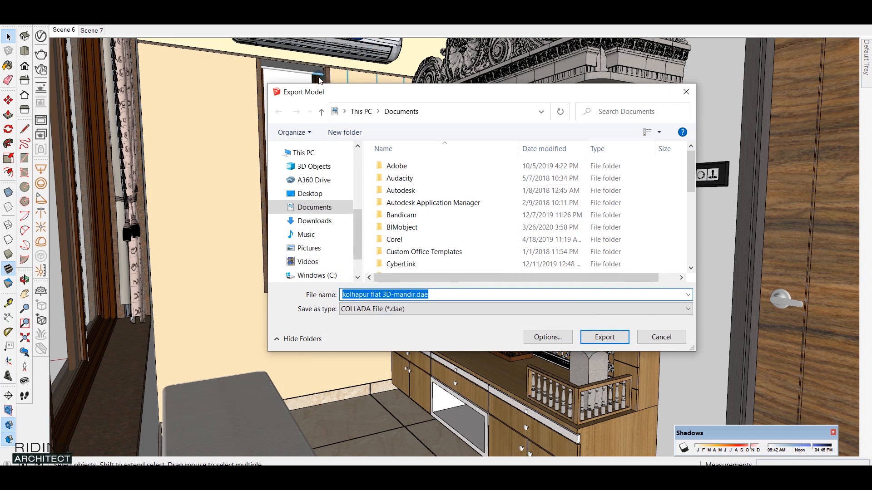
pyautogui.scroll(-1, 356, 240)
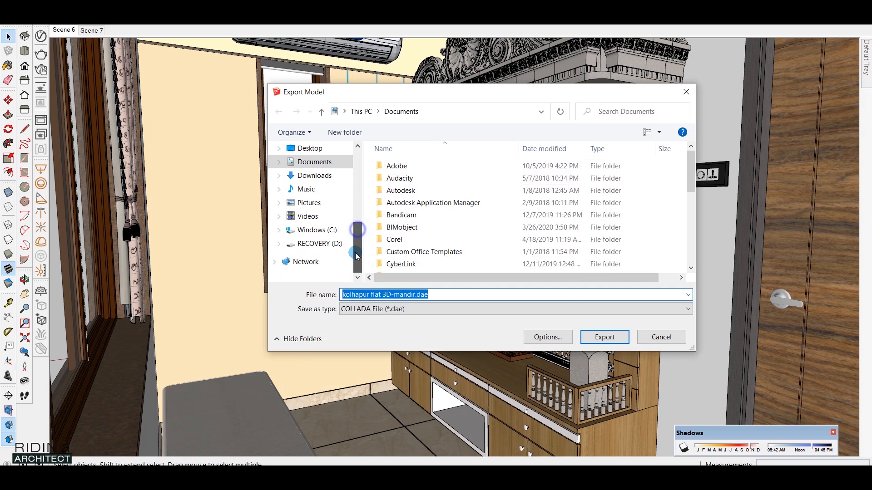
pyautogui.click(339, 231)
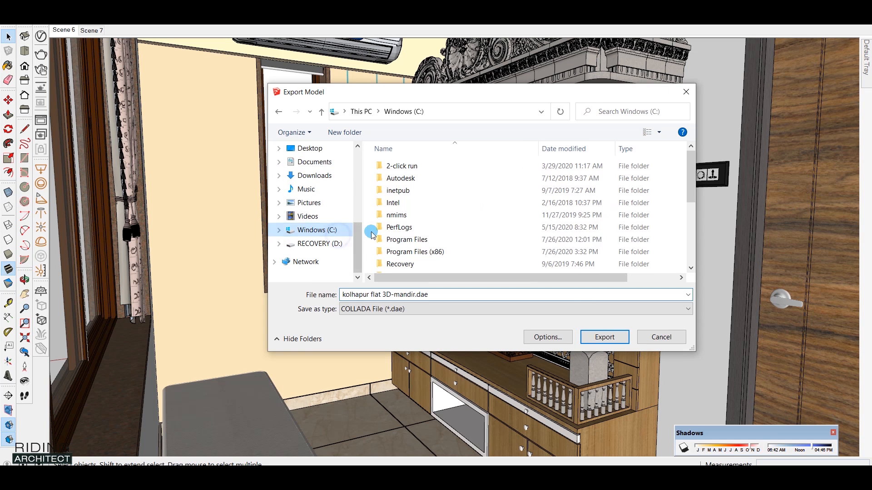
pyautogui.click(331, 150)
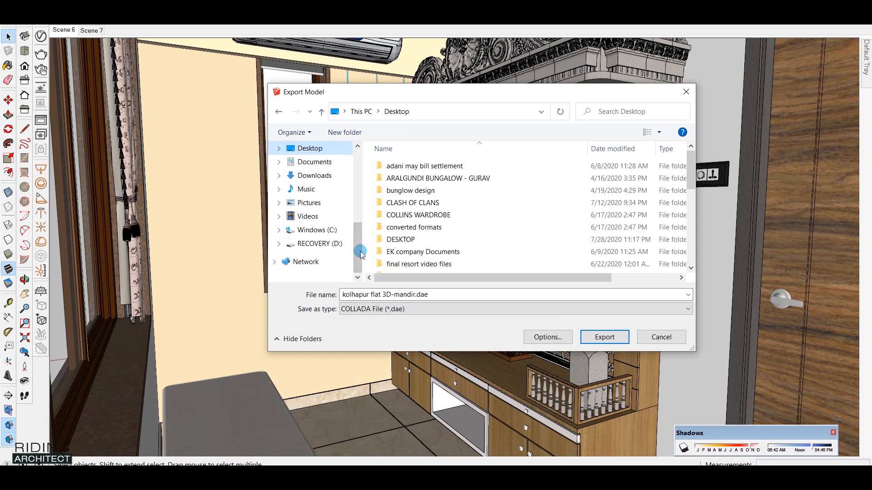
pyautogui.click(331, 230)
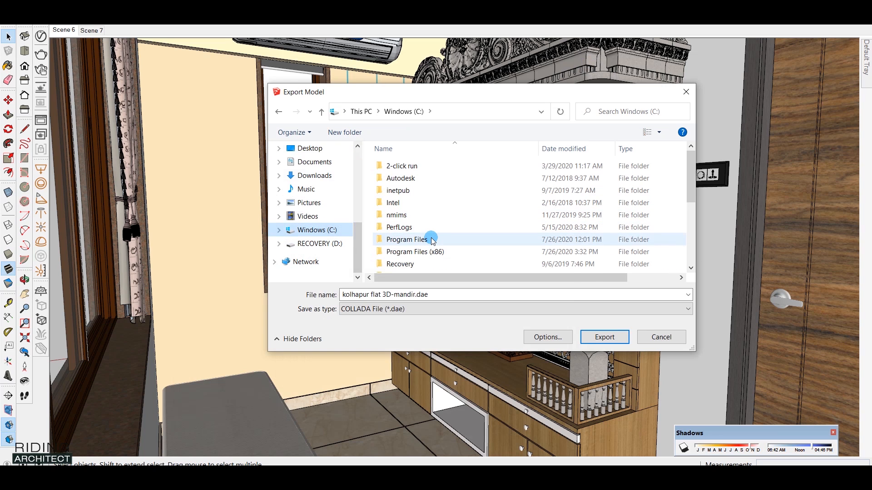
pyautogui.click(445, 222)
pyautogui.press('v')
pyautogui.press('Return')
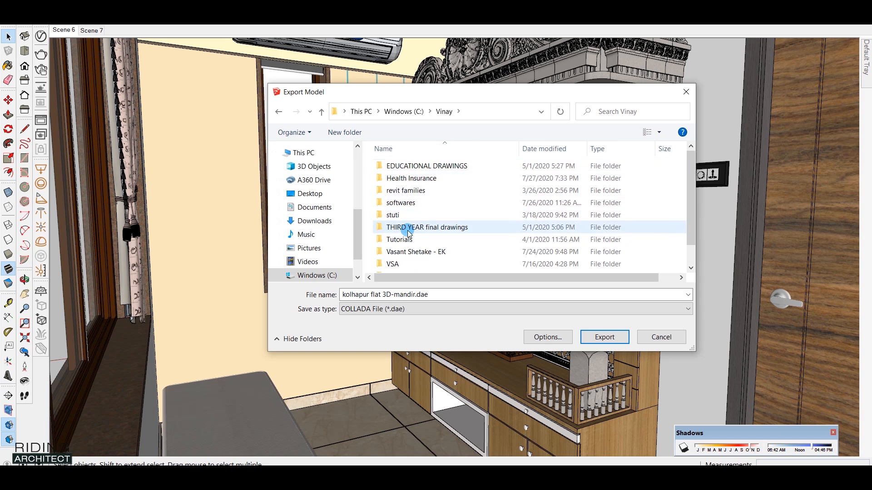
pyautogui.scroll(-1, 411, 253)
pyautogui.doubleClick(413, 253)
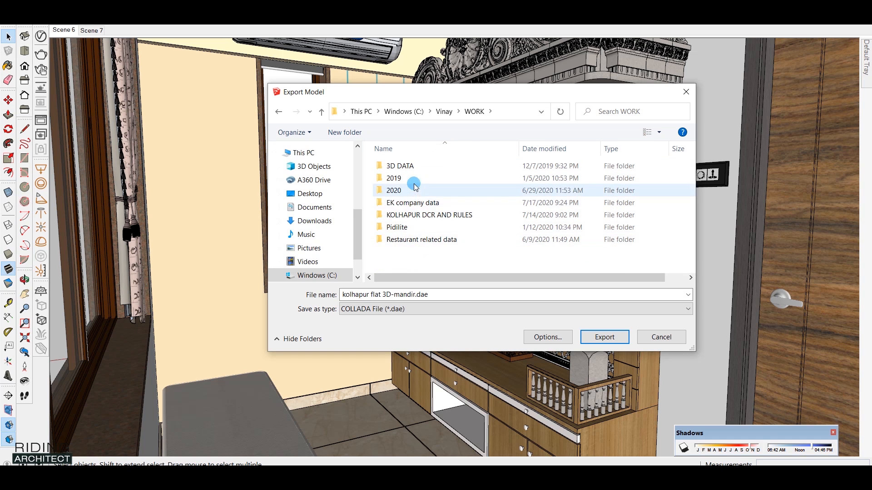
# - Create a new folder named "lumion export" inside WORK and open it as the export location
pyautogui.click(353, 132)
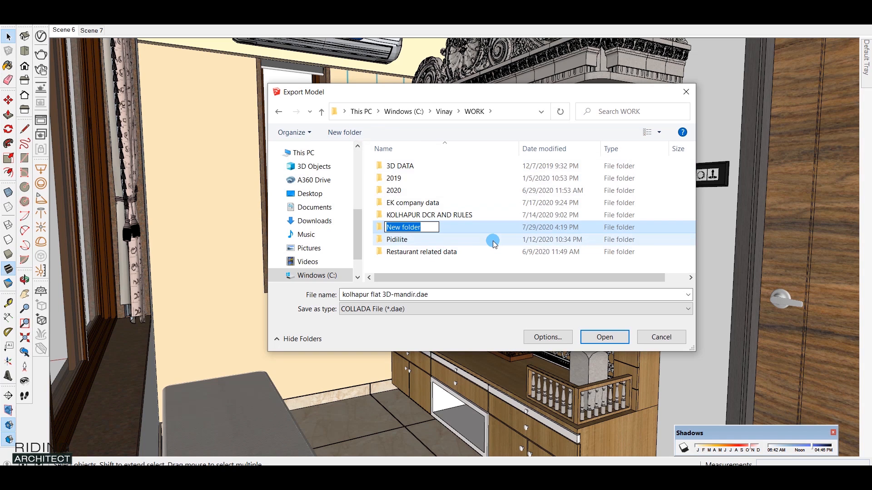
pyautogui.press('BackSpace')
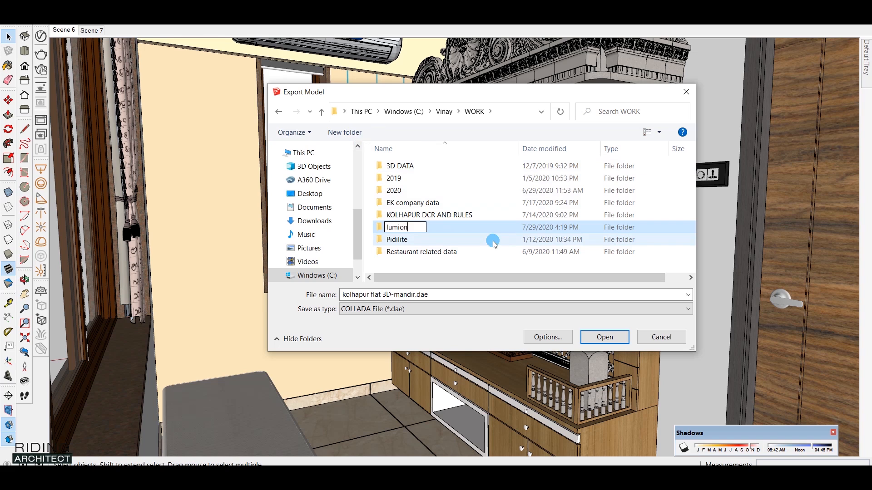
pyautogui.write('lumion export')
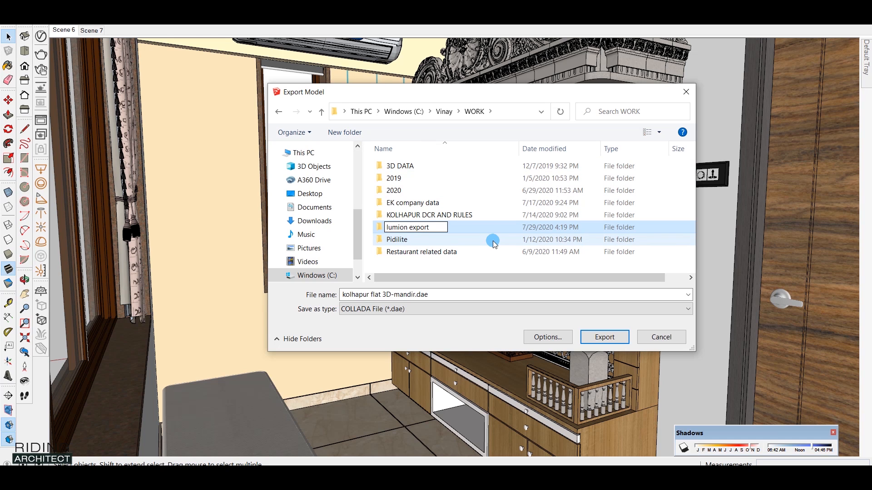
pyautogui.press('Return')
pyautogui.press('Return')
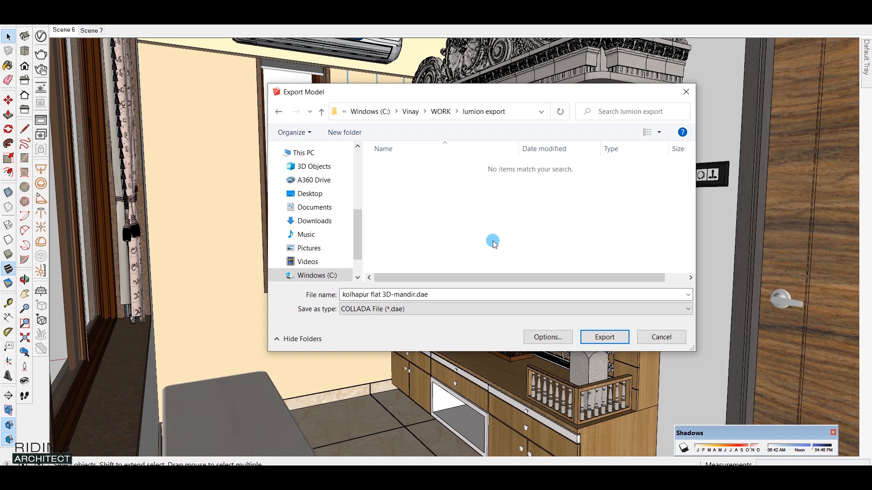
# - Export kolhapur flat 3D-mandir.dae, accepting the options Triangulate All Faces, Preserve Component Hierarchies and Export Texture Maps
pyautogui.click(503, 295)
pyautogui.click(548, 336)
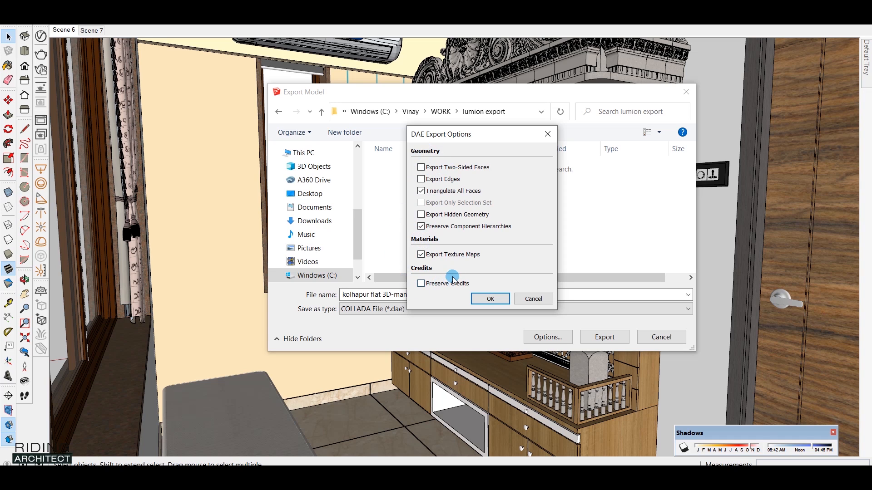
pyautogui.click(482, 298)
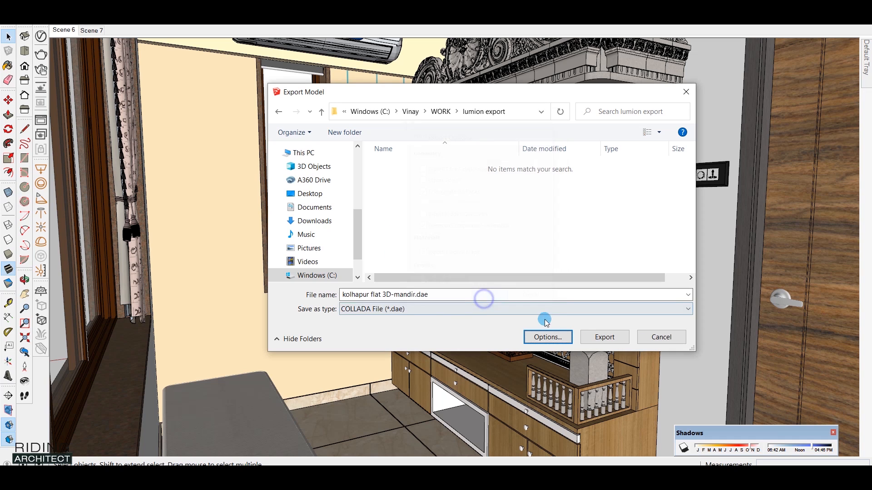
pyautogui.click(599, 338)
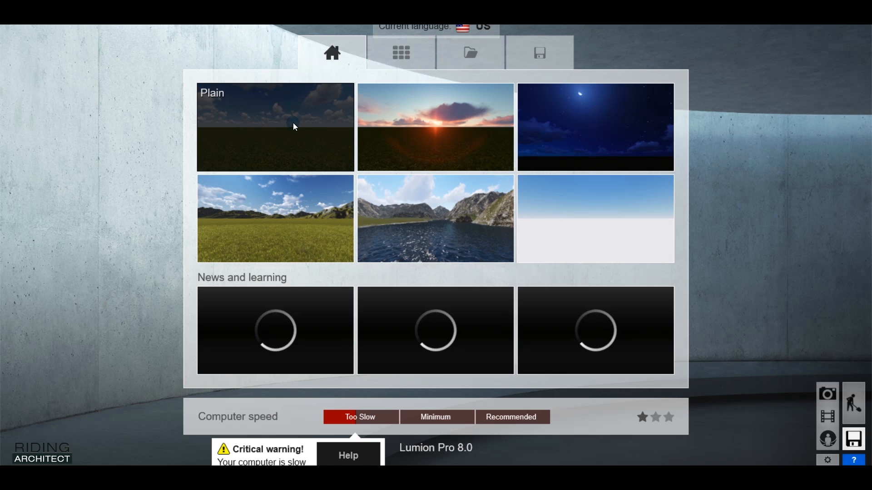
# - Switch to Lumion and start a new scene from the Plain template
pyautogui.click(274, 127)
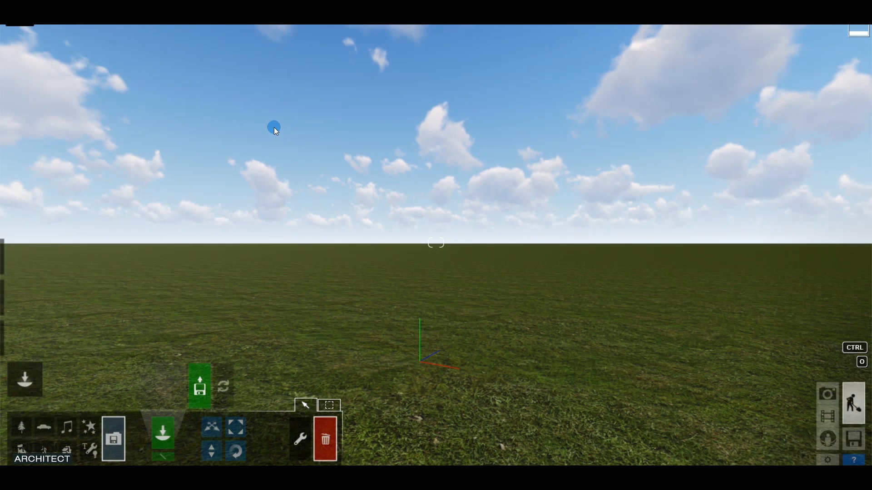
pyautogui.hotkey('alt', 'Tab')
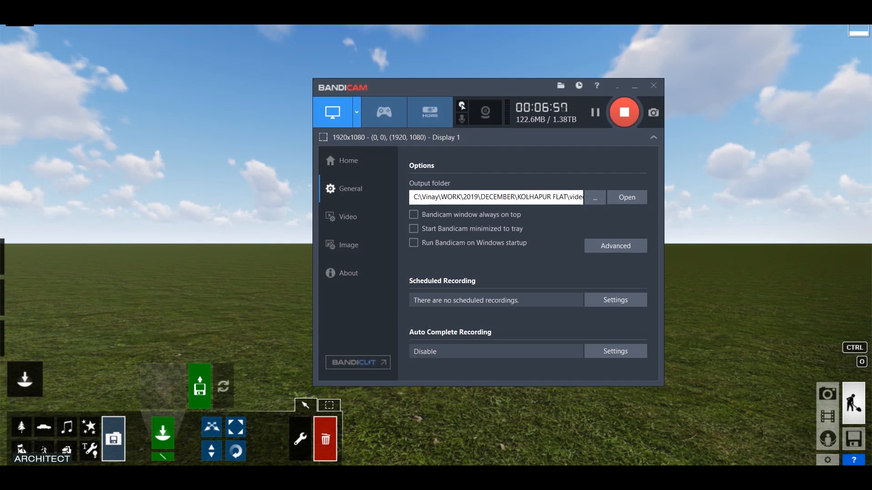
pyautogui.hotkey('alt', 'Tab')
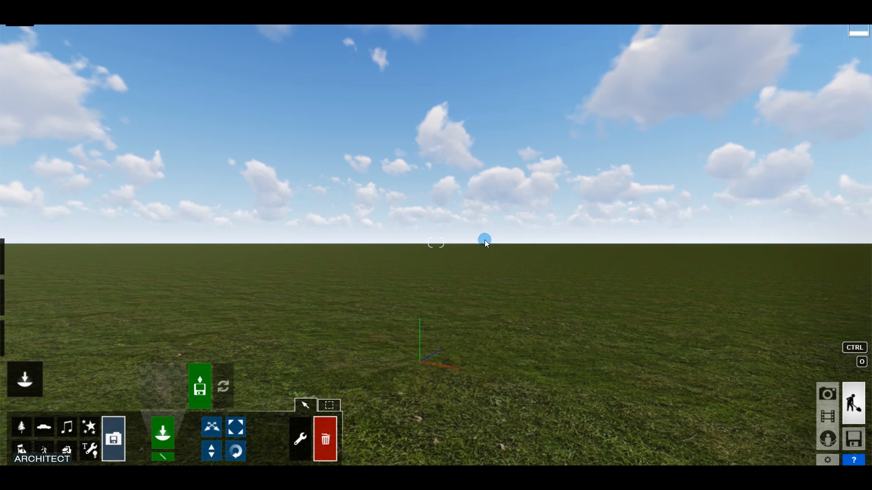
pyautogui.moveTo(478, 234); pyautogui.dragTo(540, 236, button='right')
pyautogui.moveTo(436, 242); pyautogui.dragTo(465, 234, button='right')
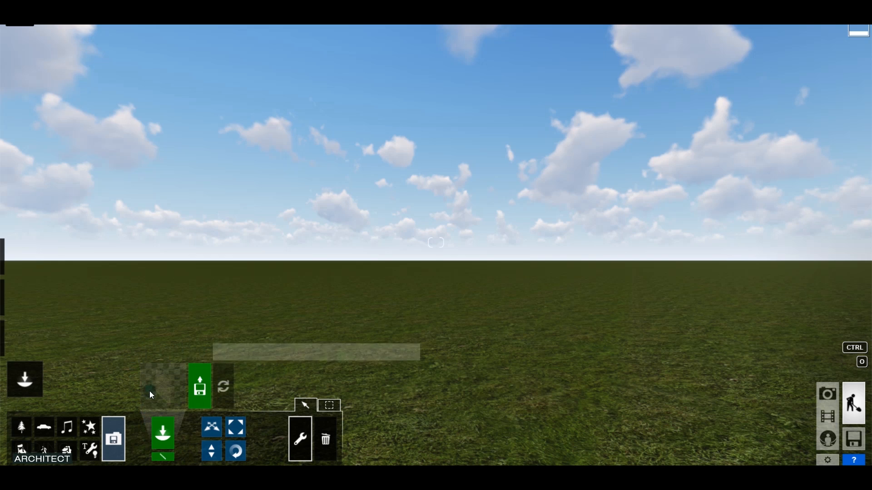
# - Import kolhapur flat 3D-mandir.dae from the "lumion export" folder, keeping its name, Import animations and the Main (default) category
pyautogui.click(201, 379)
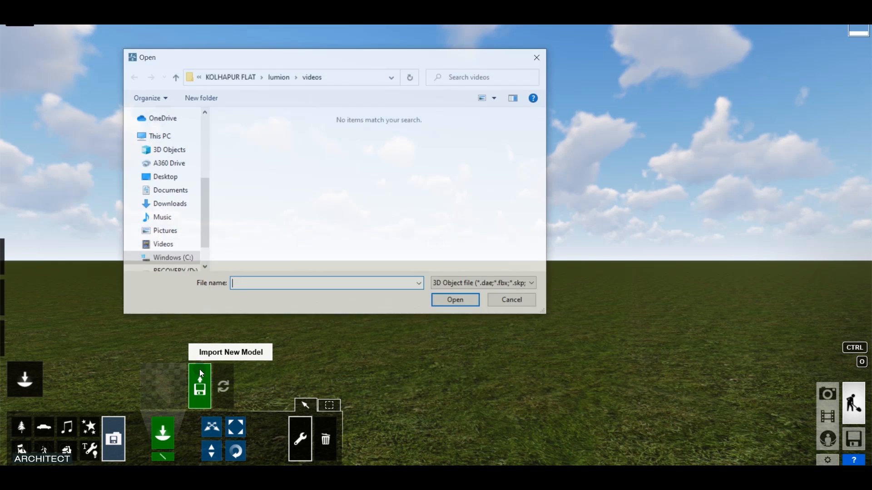
pyautogui.click(172, 259)
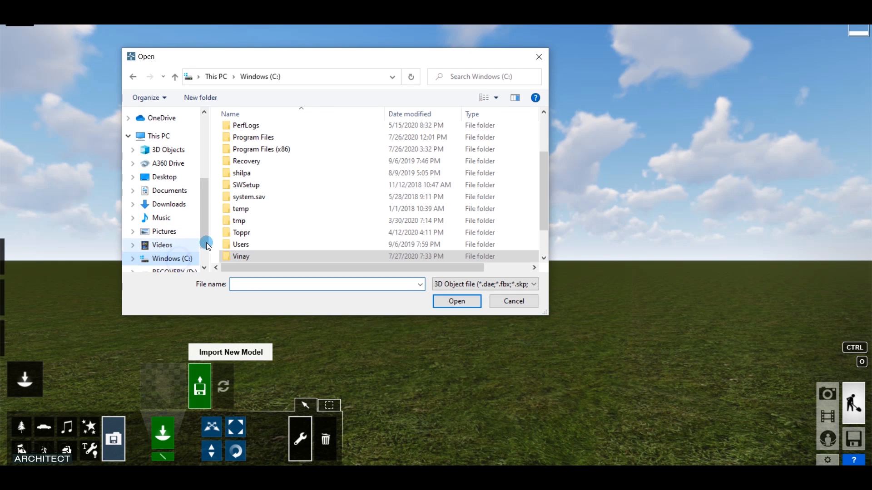
pyautogui.doubleClick(271, 257)
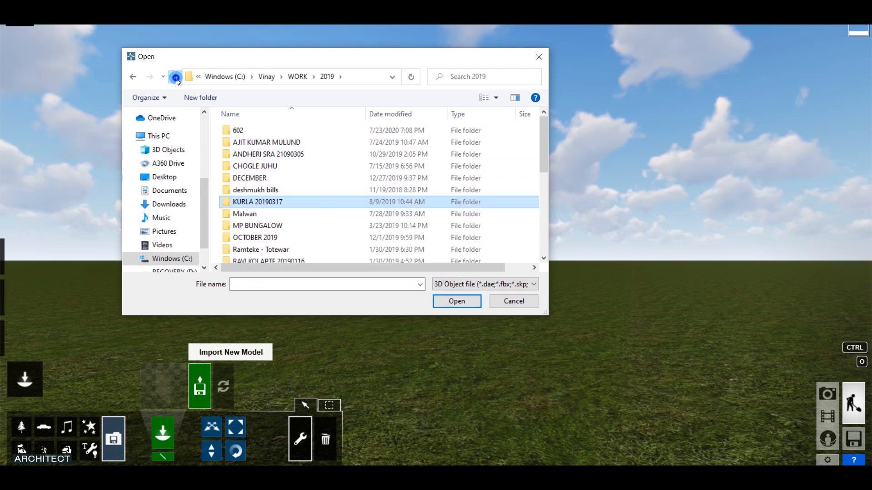
pyautogui.click(175, 77)
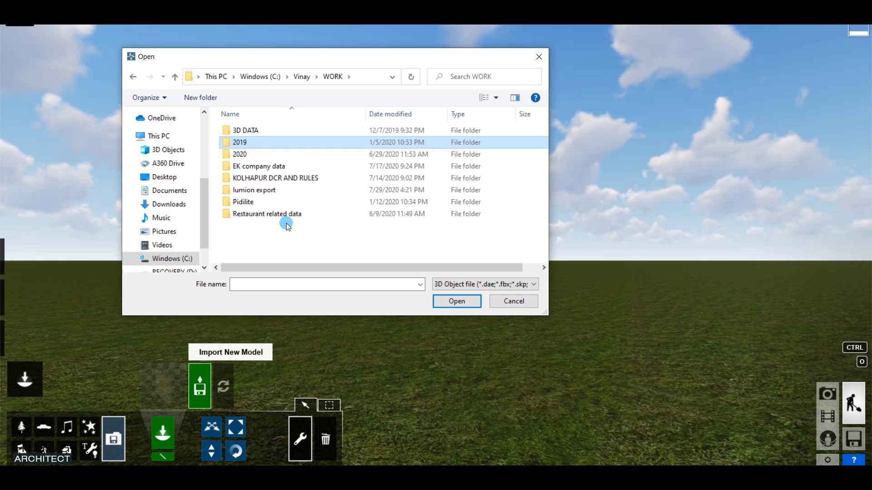
pyautogui.doubleClick(269, 189)
pyautogui.click(266, 145)
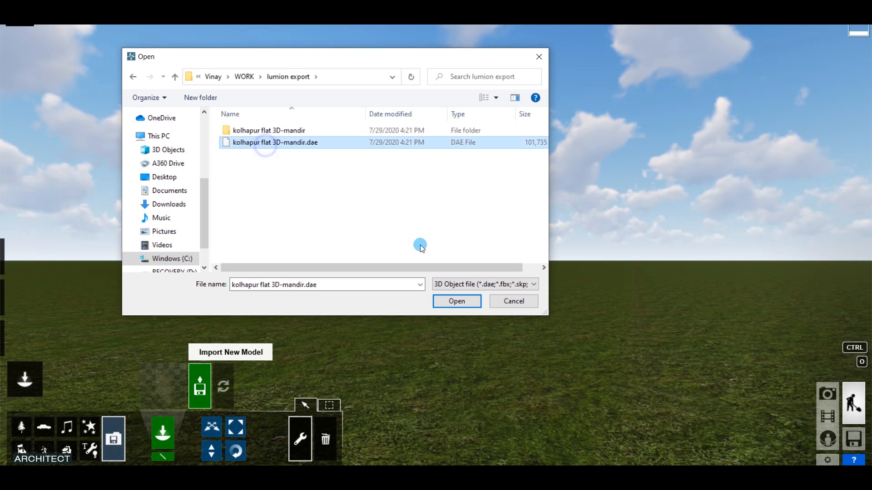
pyautogui.click(457, 302)
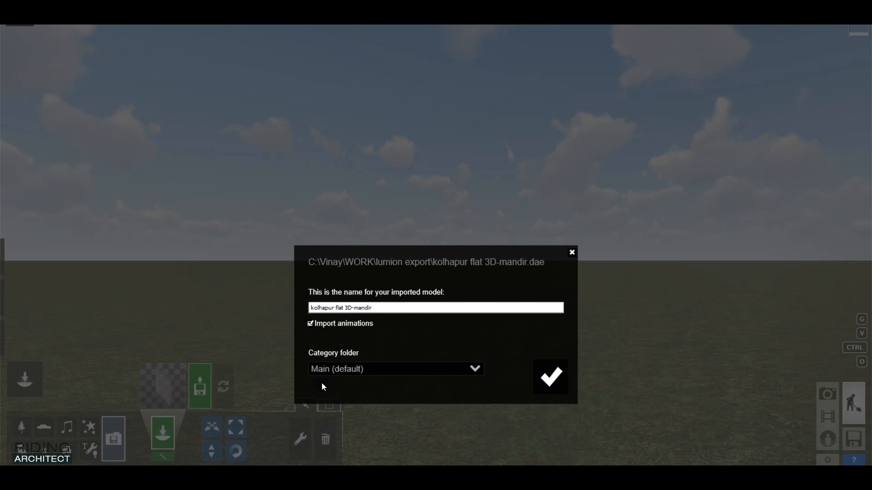
pyautogui.click(534, 388)
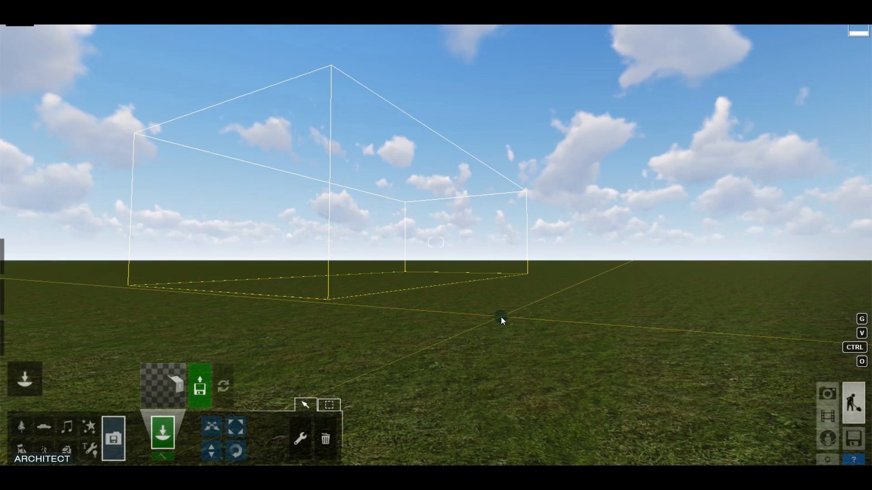
# - Place the imported kolhapur flat model on the grass and bring it closer into view
pyautogui.click(591, 348)
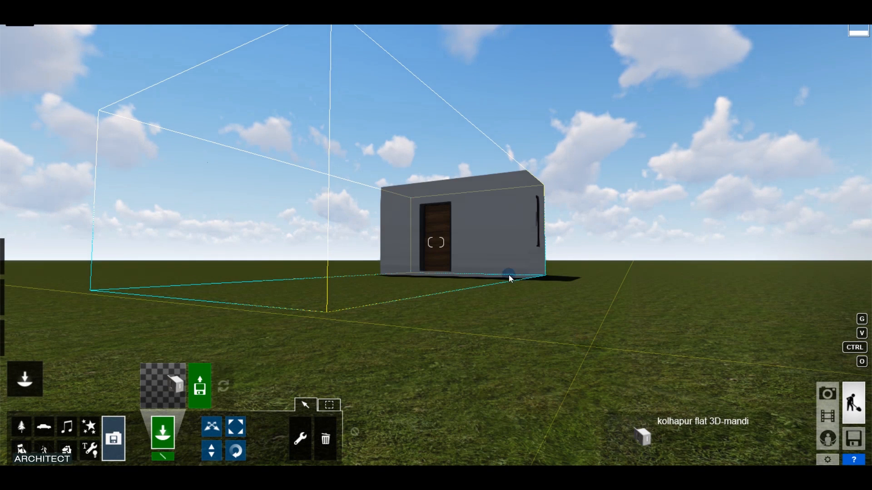
pyautogui.press('w')
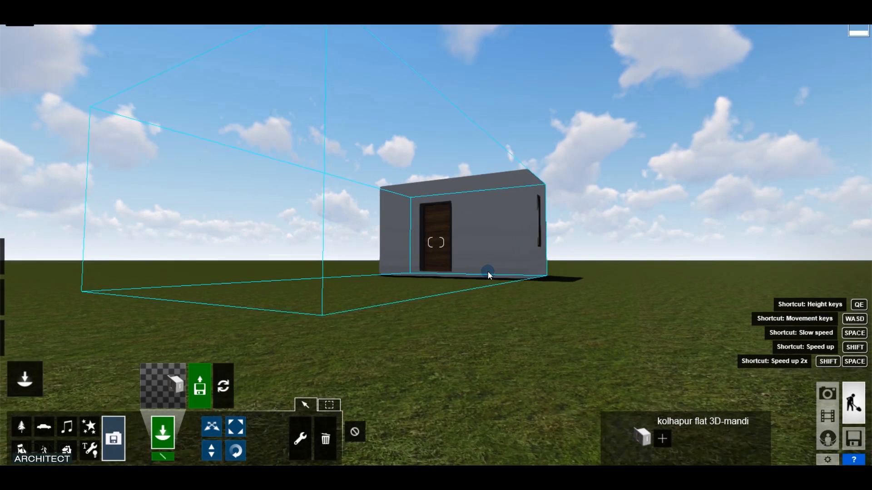
pyautogui.press('w')
pyautogui.press('q')
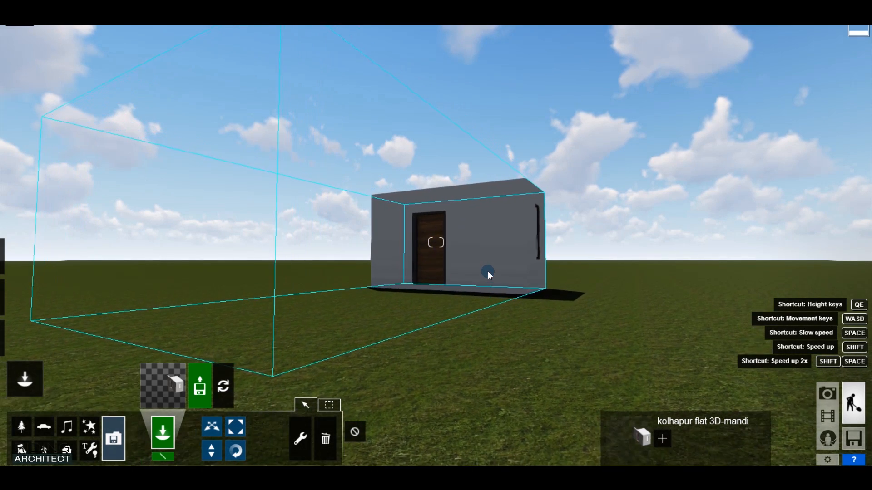
pyautogui.press('w')
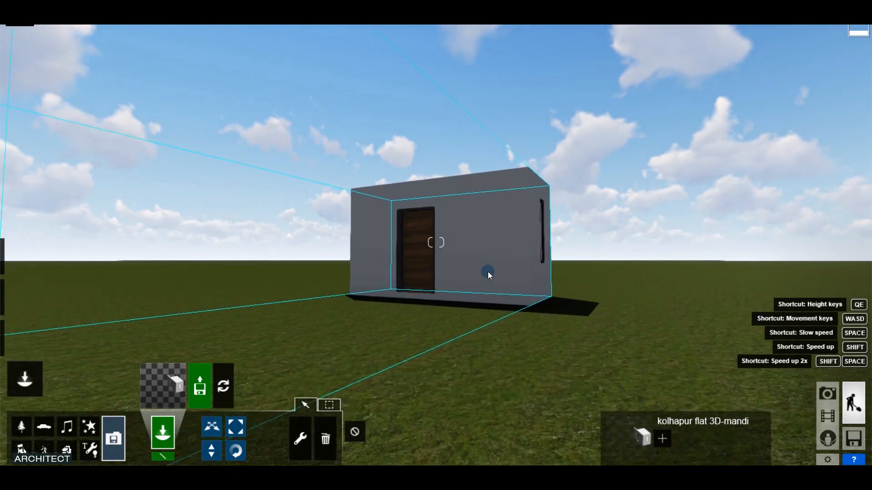
# - Enter the imported kolhapur flat model and examine the window curtains, the mandir and the lamp-decorated wall
pyautogui.press('w')
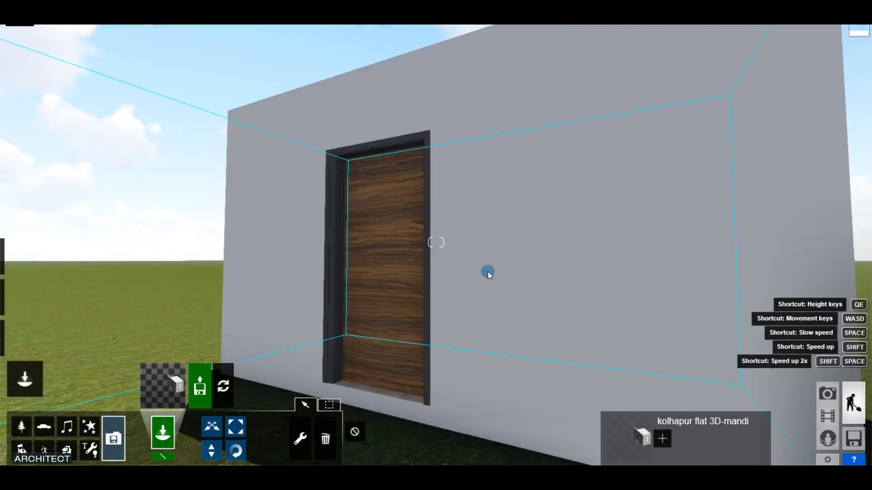
pyautogui.press('w')
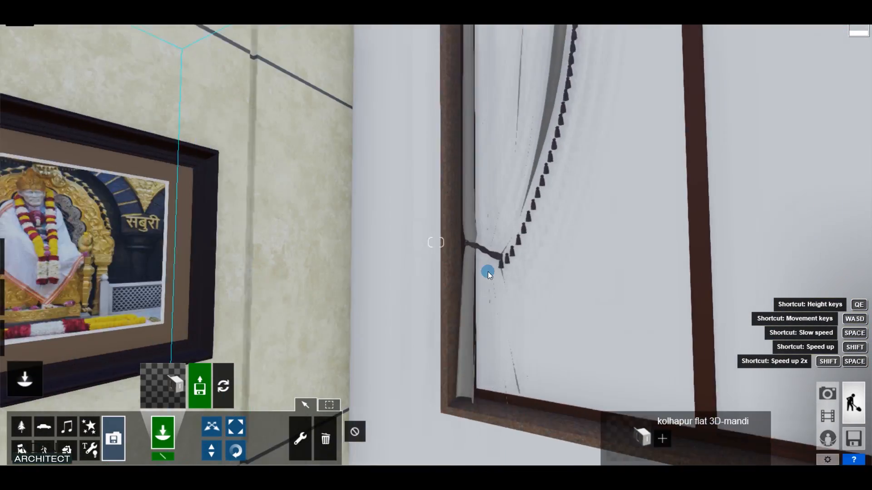
pyautogui.press('s')
pyautogui.press('s')
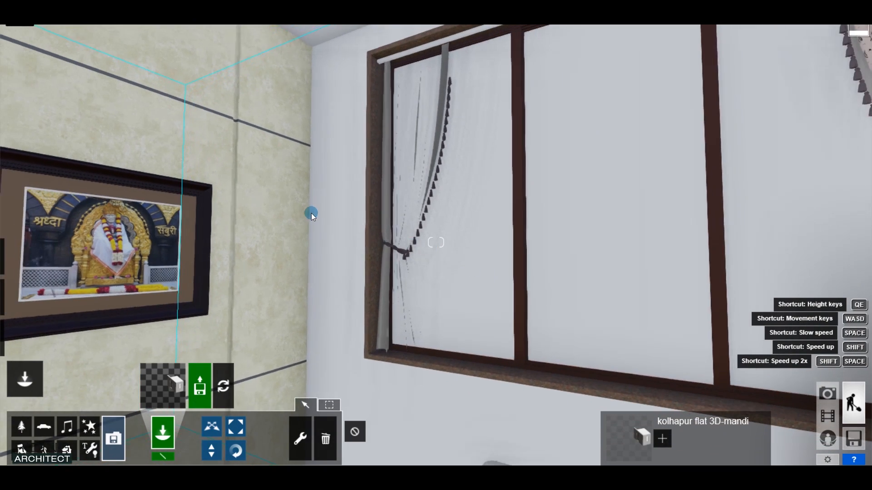
pyautogui.moveTo(320, 214); pyautogui.dragTo(434, 227, button='right')
pyautogui.press('s')
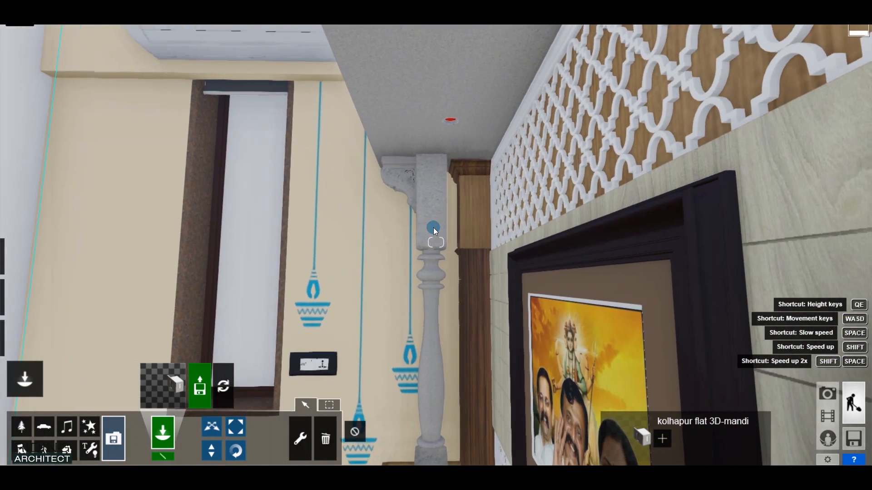
pyautogui.press('a')
pyautogui.press('a')
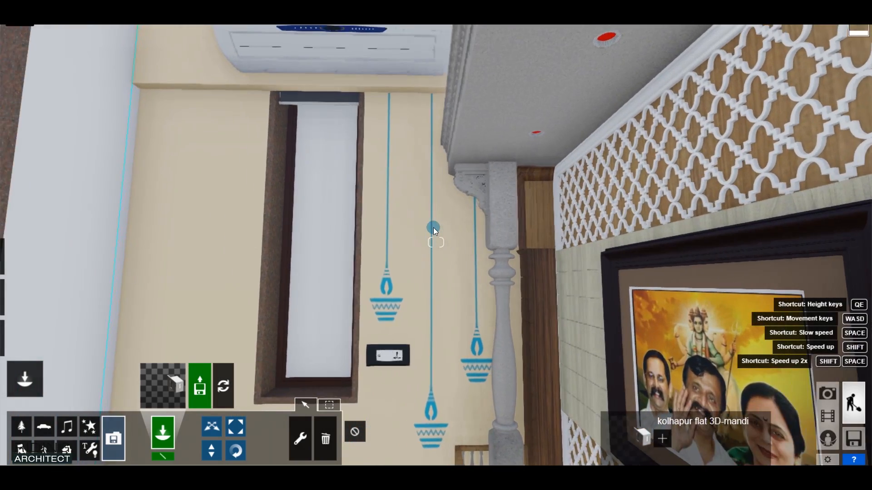
pyautogui.press('a')
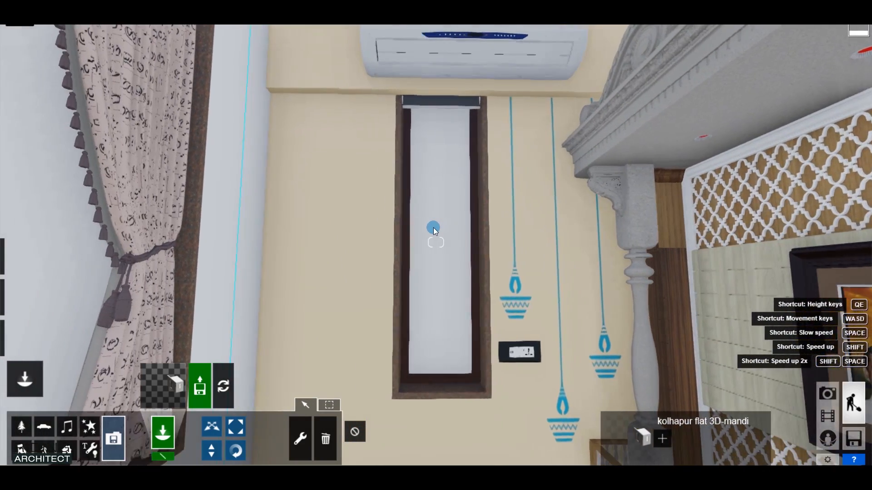
pyautogui.press('s')
pyautogui.moveTo(377, 297); pyautogui.dragTo(398, 281, button='right')
pyautogui.press('s')
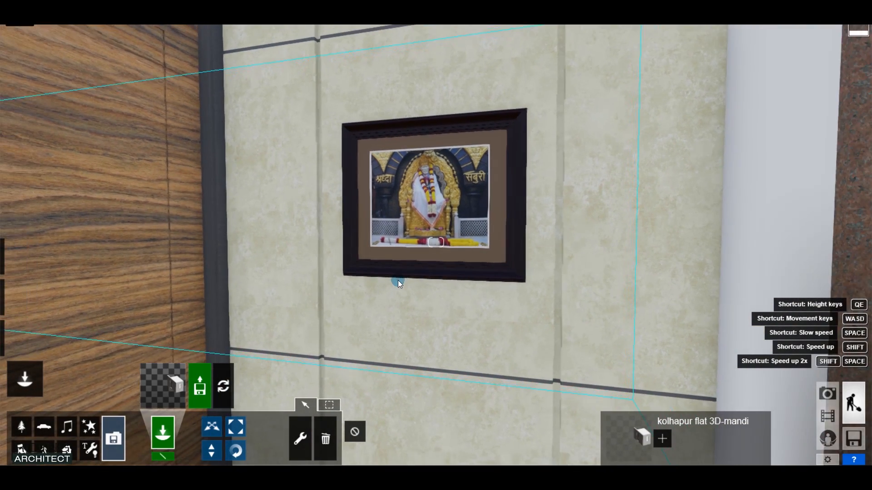
# - Examine the framed picture wall, the wooden door and the wide window with its two curtains from farther back
pyautogui.press('a')
pyautogui.press('s')
pyautogui.press('a')
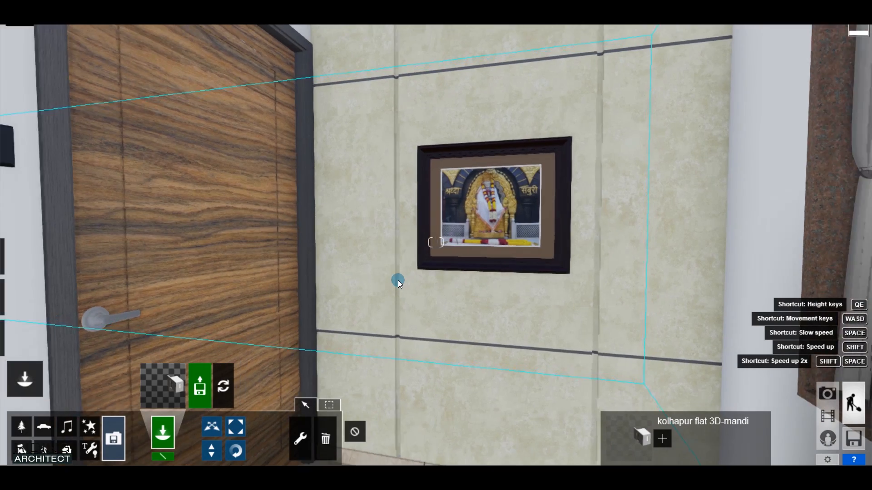
pyautogui.press('s')
pyautogui.press('a')
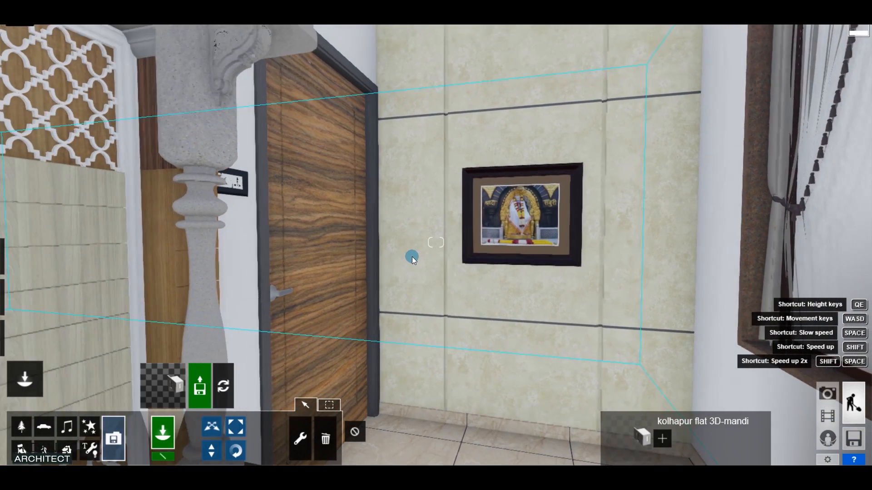
pyautogui.moveTo(393, 186); pyautogui.dragTo(420, 175, button='right')
pyautogui.press('s')
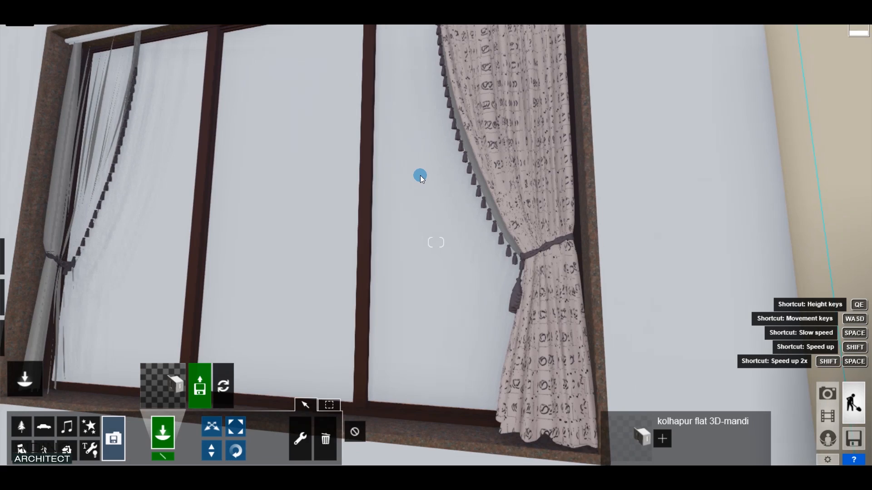
pyautogui.press('a')
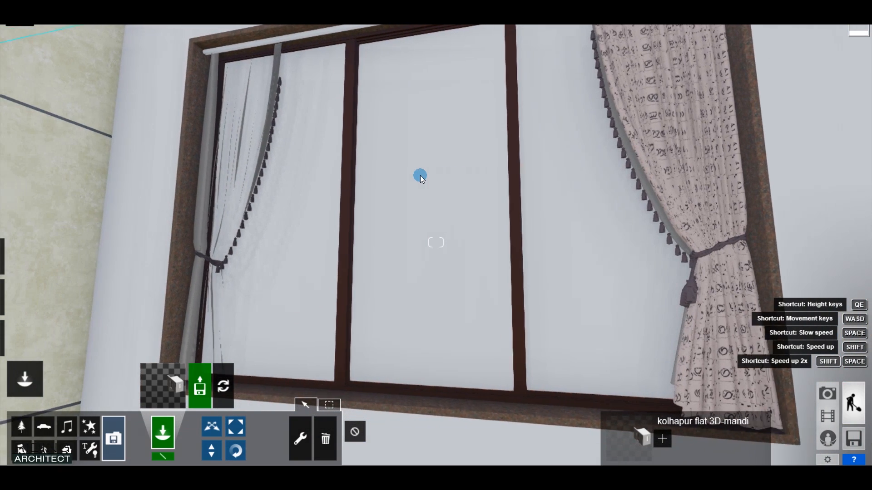
pyautogui.press('a')
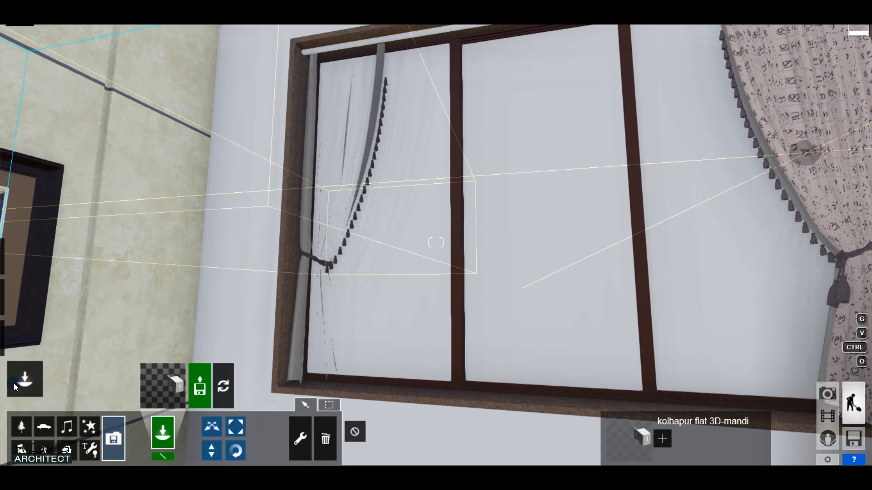
# - Switch to SketchUp, copy the pair of window curtains from the room model and paste it at the origin of the empty model
pyautogui.moveTo(38, 342)
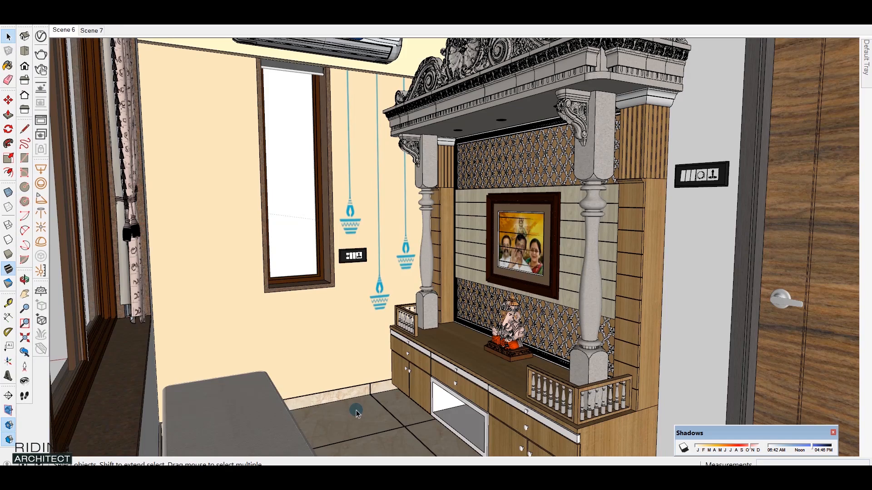
pyautogui.moveTo(302, 218); pyautogui.dragTo(228, 243, button='middle')
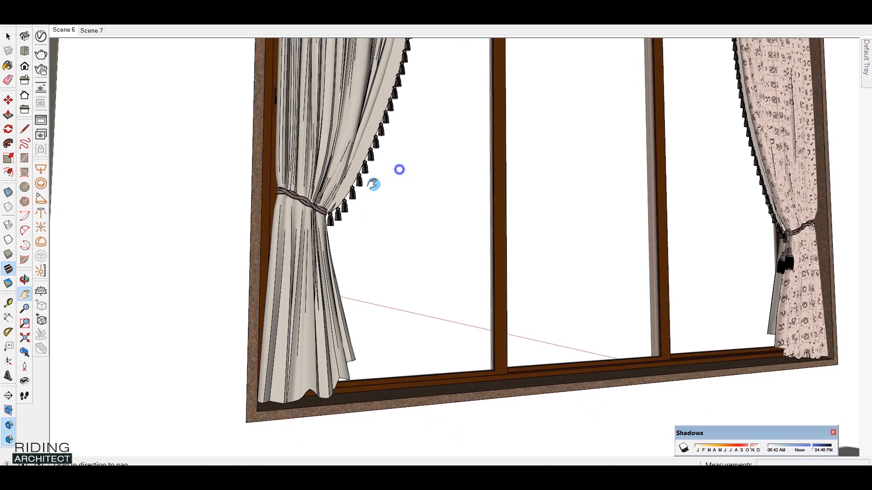
pyautogui.moveTo(399, 169); pyautogui.dragTo(347, 224)
pyautogui.press('space')
pyautogui.click(294, 126)
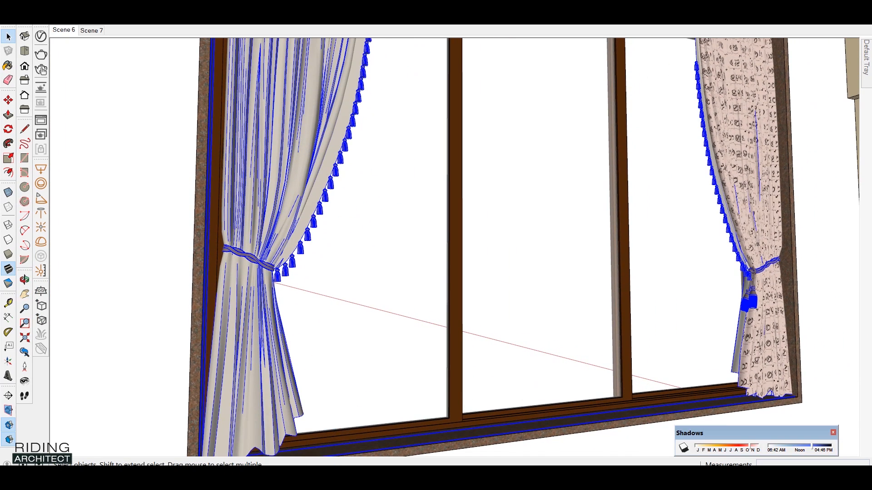
pyautogui.click(237, 434)
pyautogui.moveTo(372, 313); pyautogui.dragTo(345, 359, button='middle')
pyautogui.hotkey('ctrl', 'v')
pyautogui.scroll(-2, 363, 306)
pyautogui.scroll(2, 302, 399)
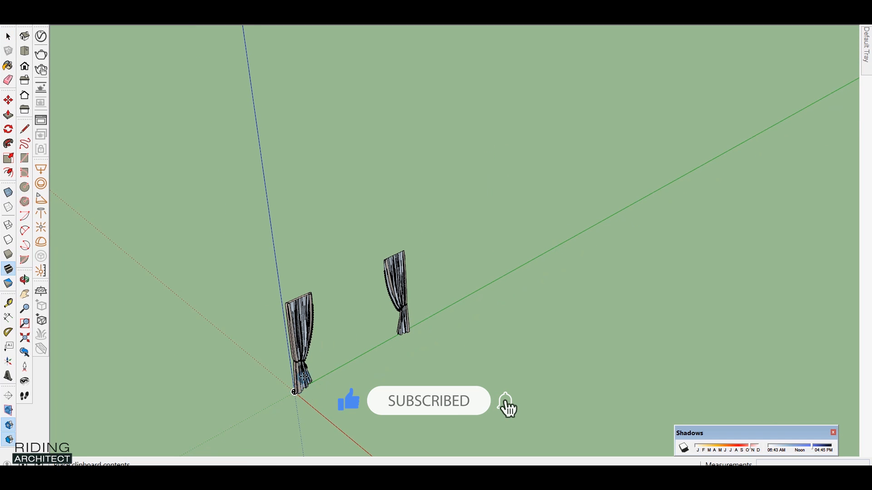
pyautogui.click(302, 379)
# - Rotate the pasted pair of curtains about the vertical axis
pyautogui.scroll(4, 302, 379)
pyautogui.press('q')
pyautogui.click(294, 223)
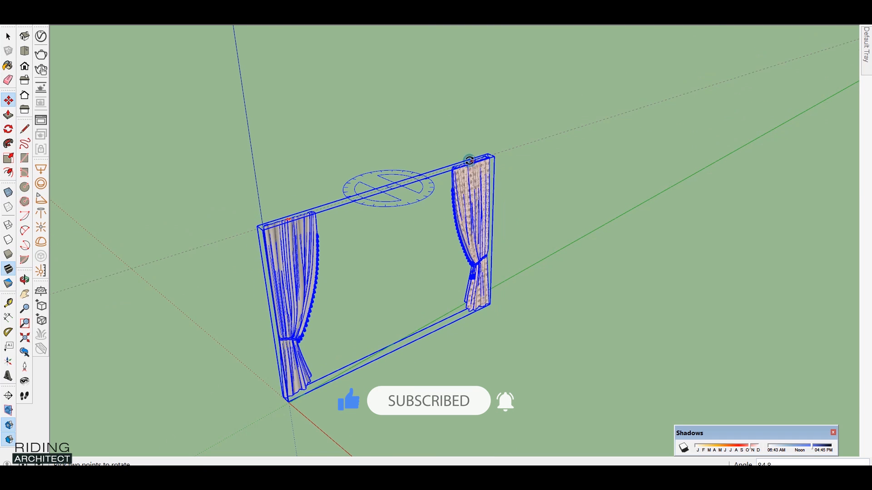
pyautogui.click(473, 157)
pyautogui.press('space')
# - Delete the left curtain inside the group and move the group with the remaining curtain to the origin
pyautogui.doubleClick(301, 254)
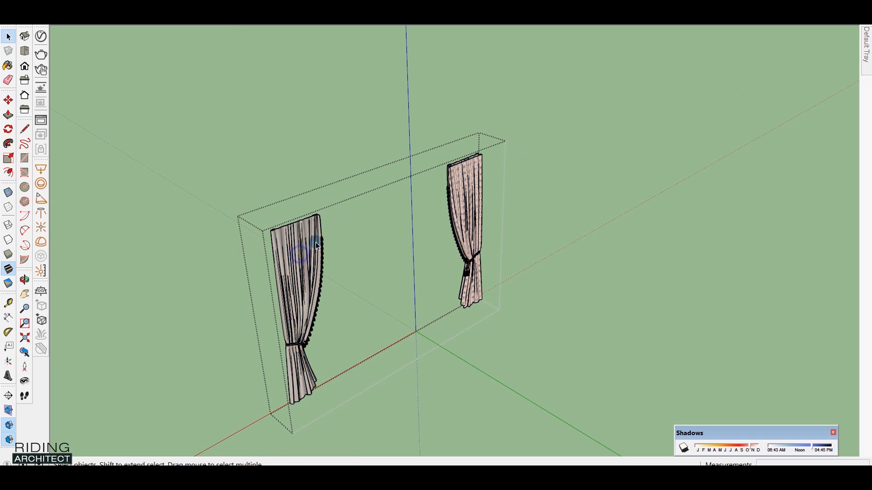
pyautogui.moveTo(352, 218); pyautogui.dragTo(283, 277)
pyautogui.press('Delete')
pyautogui.click(580, 261)
pyautogui.click(466, 197)
pyautogui.scroll(-2, 523, 297)
pyautogui.press('m')
pyautogui.click(543, 327)
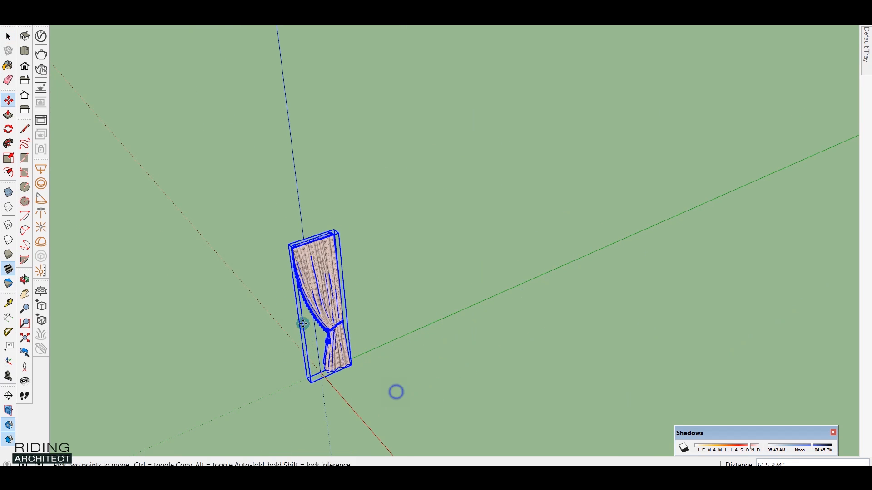
pyautogui.click(303, 324)
# - Mirror the remaining curtain across its width with the Scale tool and set its bottom corner on the origin
pyautogui.press('s')
pyautogui.scroll(2, 313, 331)
pyautogui.moveTo(317, 333); pyautogui.dragTo(398, 303)
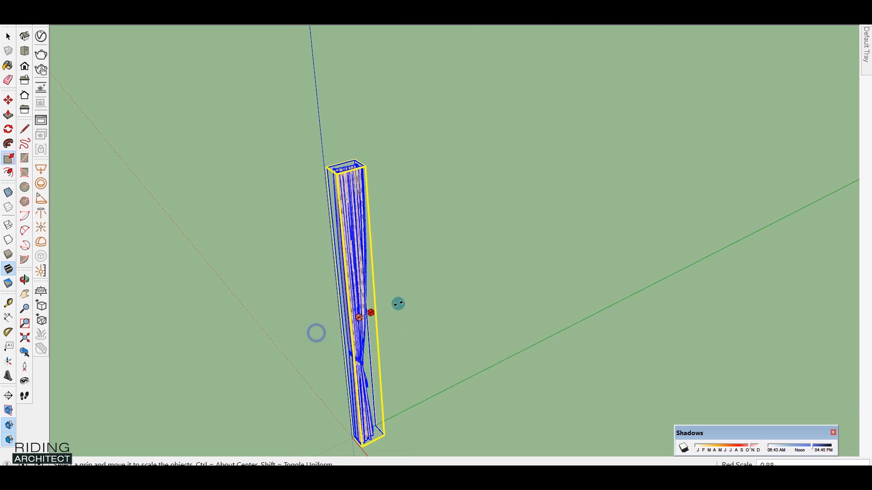
pyautogui.click(398, 301)
pyautogui.scroll(2, 371, 399)
pyautogui.press('m')
pyautogui.scroll(2, 390, 396)
pyautogui.press('space')
pyautogui.scroll(-3, 412, 310)
pyautogui.moveTo(317, 312); pyautogui.dragTo(290, 272, button='middle')
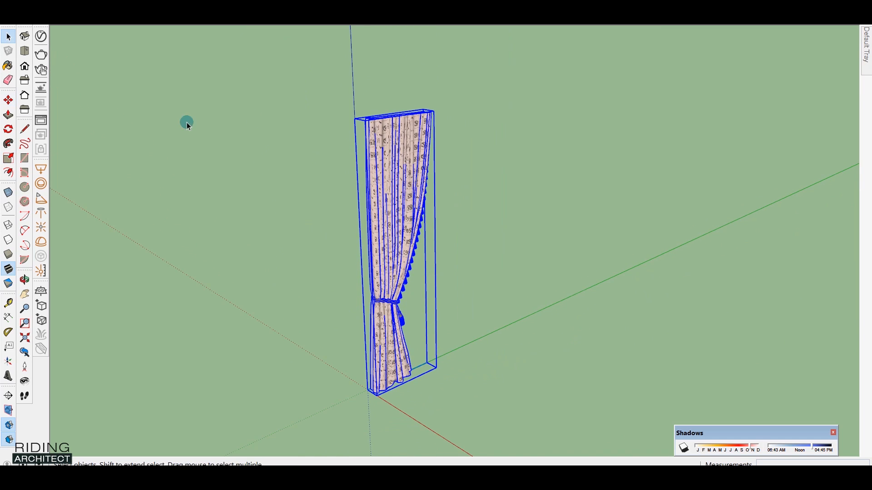
# - Export the curtain as COLLADA file curtain.dae to the "lumion export" folder and delete it from the model
pyautogui.click(8, 25)
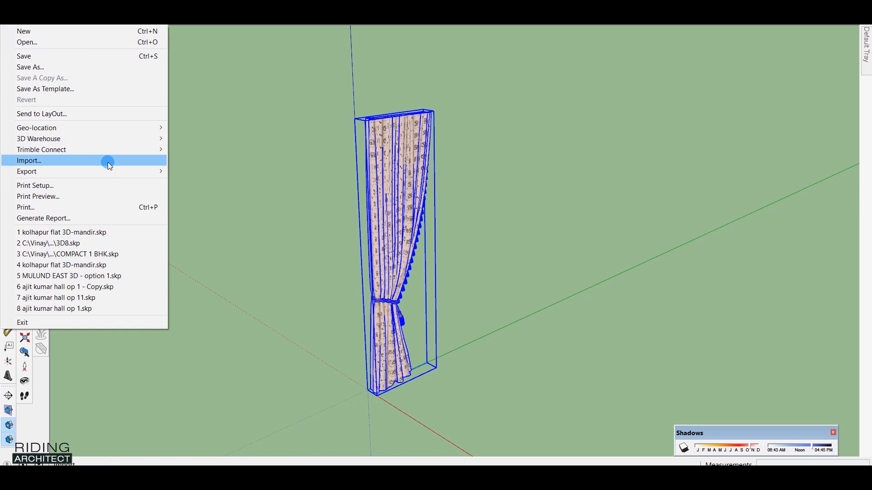
pyautogui.click(191, 170)
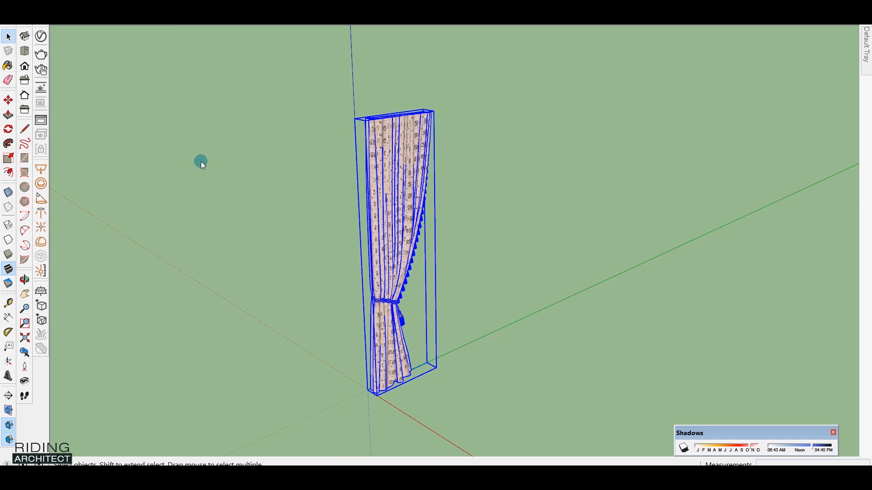
pyautogui.moveTo(358, 232); pyautogui.dragTo(356, 247)
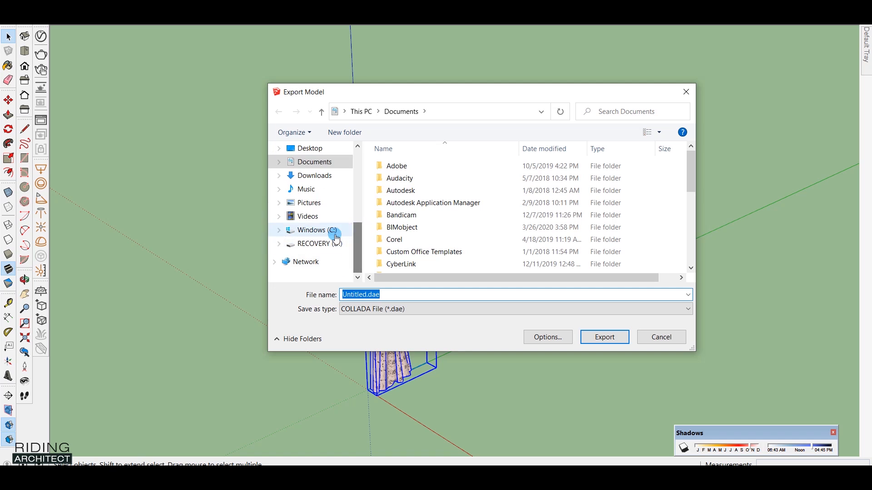
pyautogui.click(360, 294)
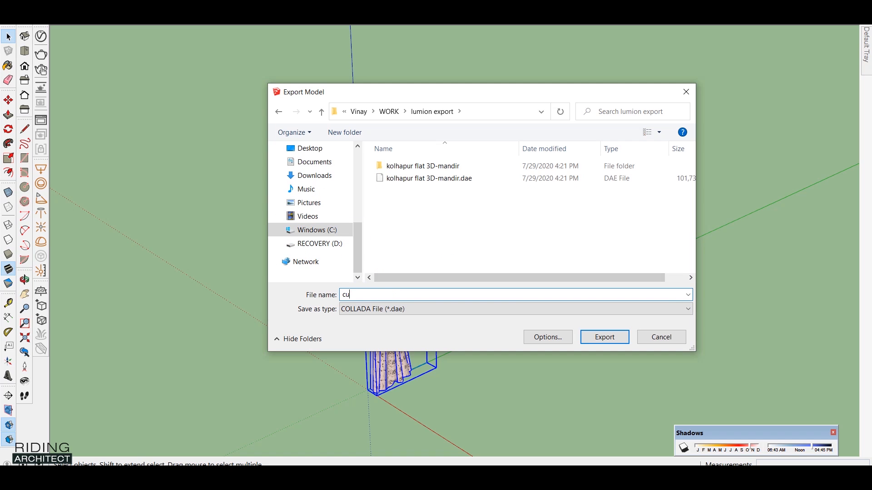
pyautogui.press('Return')
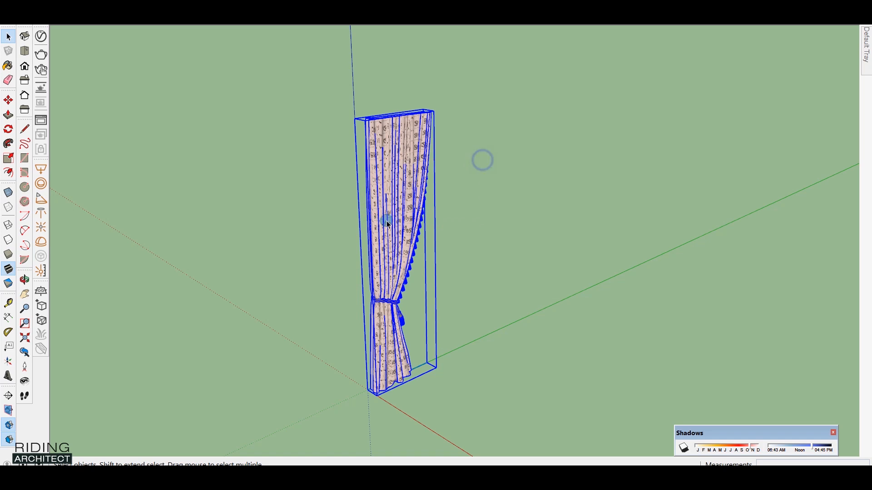
pyautogui.press('Delete')
# - Return to the room model, copy the ceiling fan and delete the original from the ceiling
pyautogui.click(324, 476)
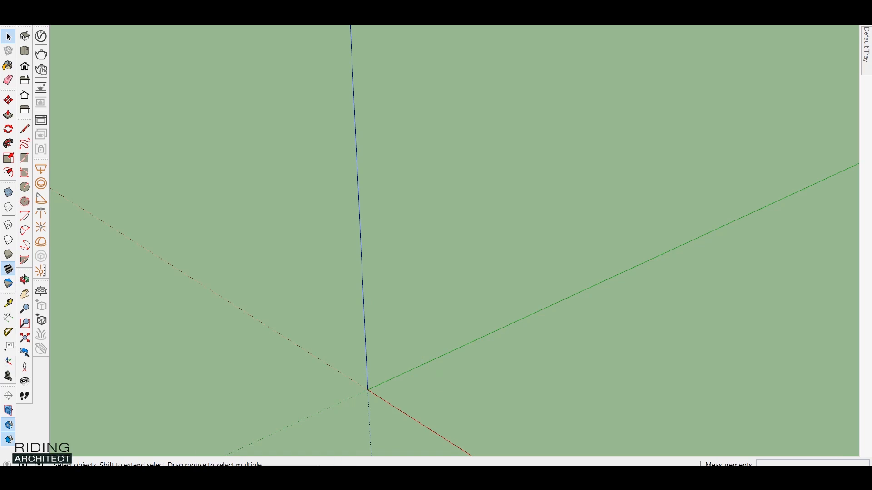
pyautogui.click(370, 443)
pyautogui.moveTo(536, 236)
pyautogui.mouseDown(button='middle')
pyautogui.moveTo(545, 171)
pyautogui.moveTo(597, 104)
pyautogui.mouseUp(button='middle')
pyautogui.moveTo(597, 104)
pyautogui.keyDown('shift'); pyautogui.mouseDown(button='middle')
pyautogui.moveTo(570, 195)
pyautogui.moveTo(553, 203)
pyautogui.moveTo(574, 97)
pyautogui.mouseUp(button='middle'); pyautogui.keyUp('shift')
pyautogui.press('space')
pyautogui.click(573, 97)
pyautogui.press('Delete')
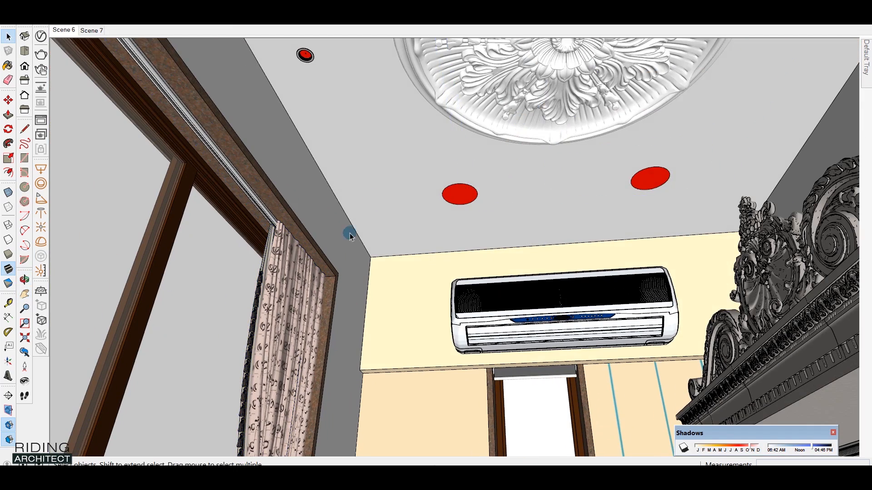
# - Paste the ceiling fan into the empty model and move it so the top of its rod sits on the origin
pyautogui.click(324, 477)
pyautogui.click(253, 390)
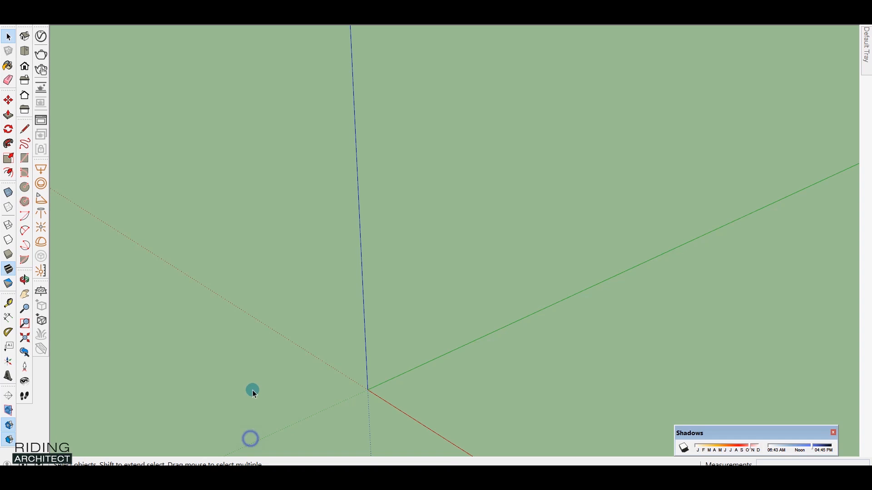
pyautogui.hotkey('ctrl', 'v')
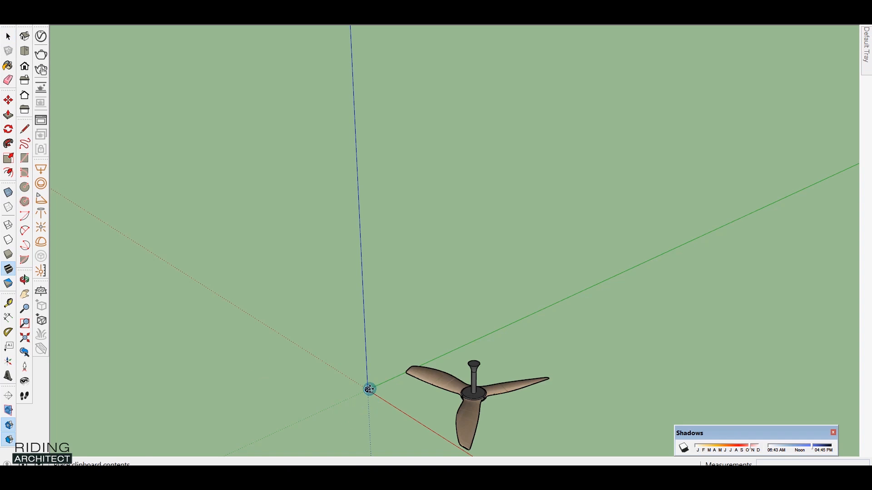
pyautogui.scroll(5, 366, 389)
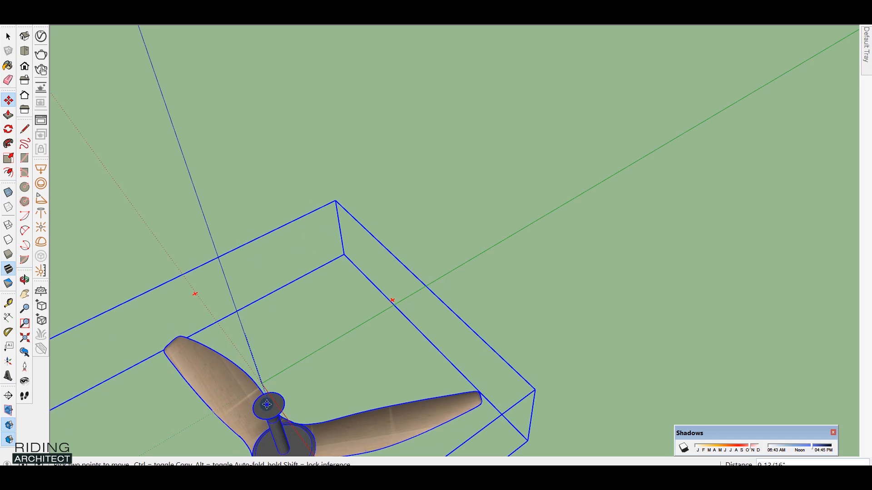
pyautogui.scroll(6, 267, 404)
pyautogui.click(304, 307)
pyautogui.press('space')
# - Export the ceiling fan as a COLLADA file in the "lumion export" folder under a name beginning with "ceiling"
pyautogui.scroll(-4, 403, 283)
pyautogui.moveTo(411, 282); pyautogui.dragTo(363, 211, button='middle')
pyautogui.scroll(-1, 354, 207)
pyautogui.click(216, 152)
pyautogui.click(9, 19)
pyautogui.click(48, 171)
pyautogui.click(199, 172)
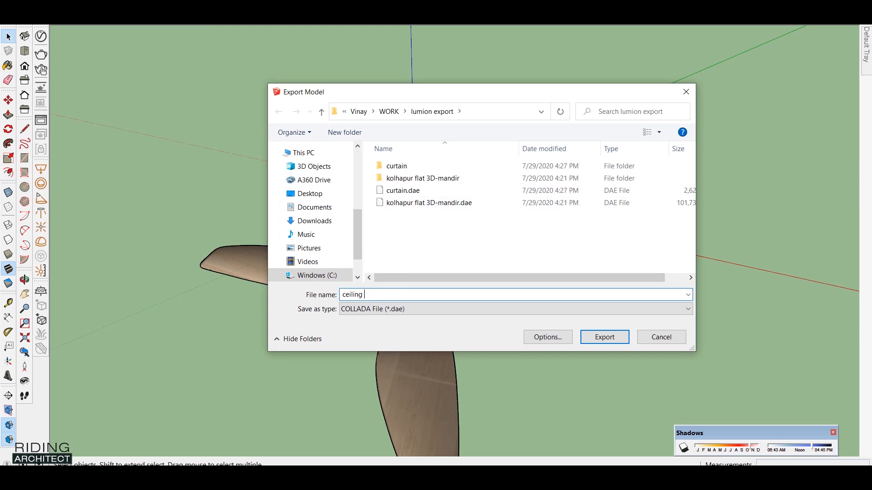
pyautogui.press('Return')
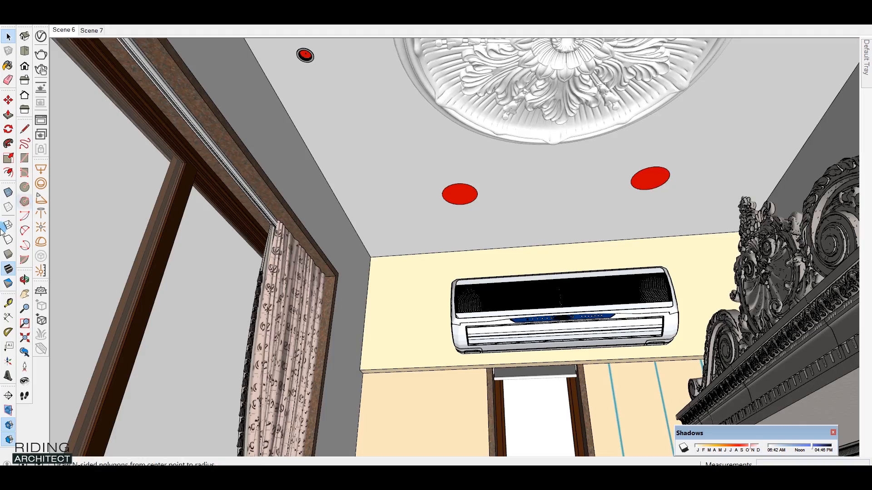
# - Cut the wooden door with its handle out of the room model
pyautogui.moveTo(405, 336); pyautogui.dragTo(374, 132)
pyautogui.moveTo(374, 132); pyautogui.dragTo(519, 291, button='middle')
pyautogui.moveTo(520, 290); pyautogui.dragTo(440, 238)
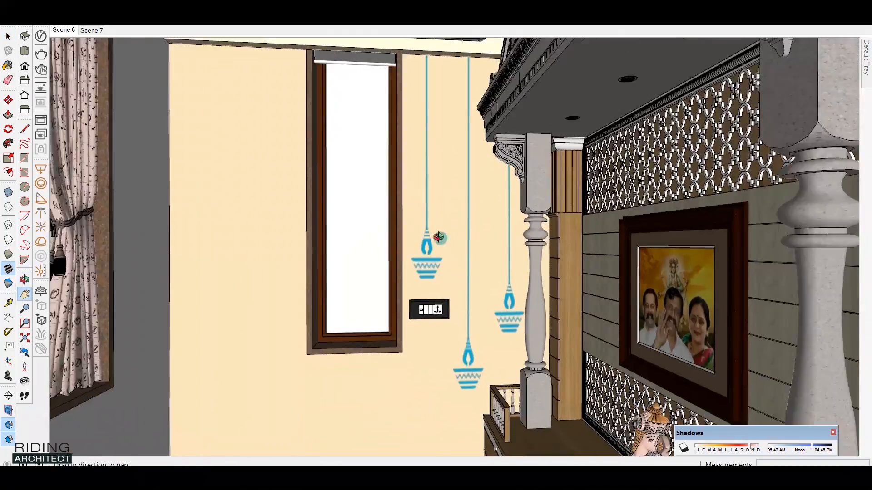
pyautogui.moveTo(704, 273); pyautogui.dragTo(435, 171)
pyautogui.scroll(6, 692, 224)
pyautogui.press('space')
pyautogui.click(659, 203)
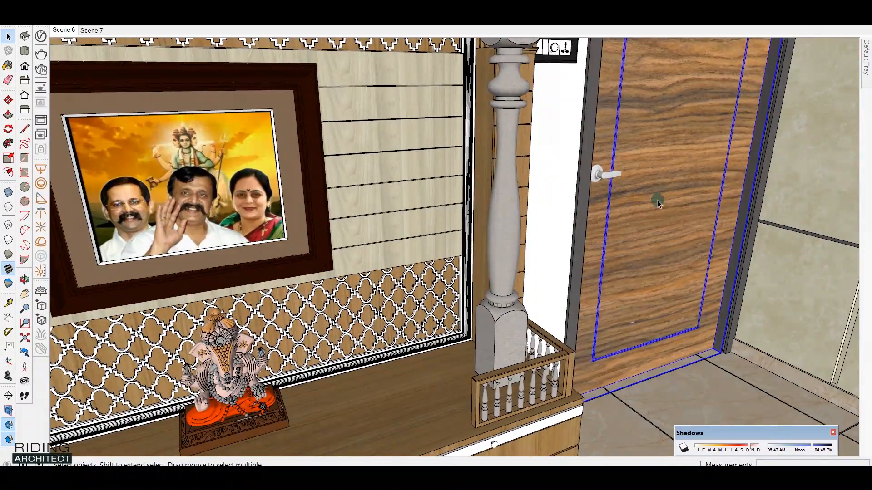
pyautogui.hotkey('ctrl', 'x')
# - Replace the ceiling fan in the separate model with the cut door, placing its bottom corner at the origin
pyautogui.moveTo(325, 473)
pyautogui.click(255, 438)
pyautogui.click(417, 363)
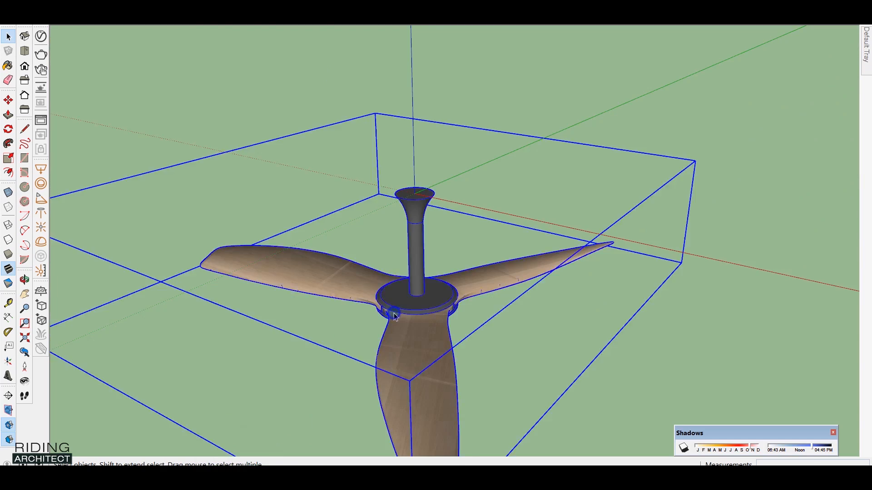
pyautogui.press('Delete')
pyautogui.hotkey('ctrl', 'v')
pyautogui.click(361, 382)
# - Move the door so its bottom corner on the side opposite the handle lies at the origin
pyautogui.press('s')
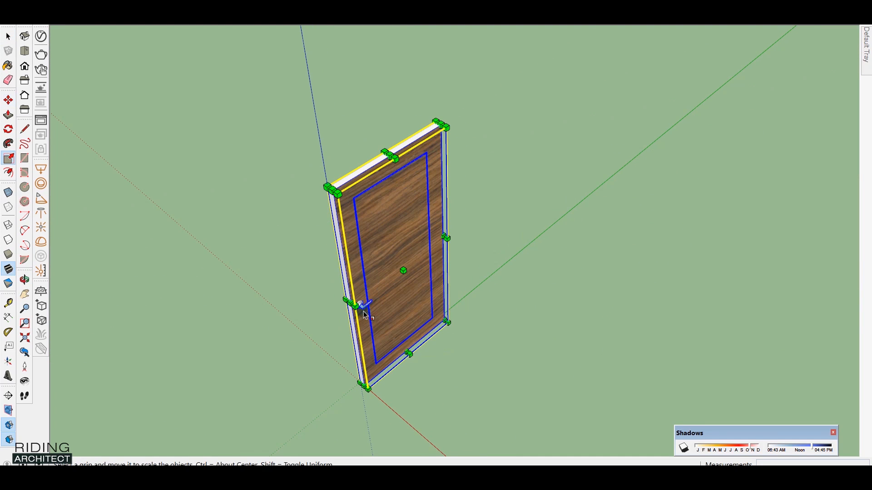
pyautogui.moveTo(452, 314); pyautogui.dragTo(272, 291, button='middle')
pyautogui.scroll(-2, 523, 300)
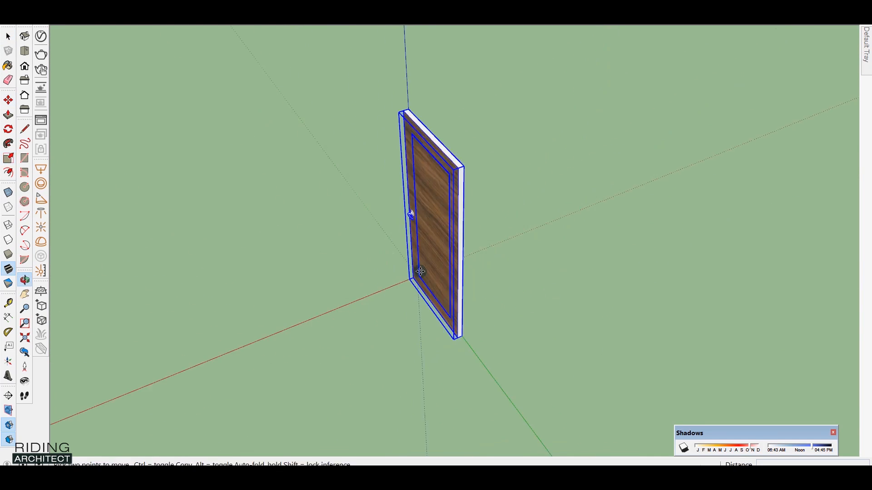
pyautogui.moveTo(418, 273); pyautogui.dragTo(382, 268, button='middle')
pyautogui.press('m')
pyautogui.click(451, 333)
pyautogui.click(430, 250)
pyautogui.press('space')
pyautogui.moveTo(429, 254); pyautogui.dragTo(625, 288, button='middle')
pyautogui.scroll(-3, 625, 288)
pyautogui.moveTo(159, 268); pyautogui.dragTo(449, 236, button='middle')
pyautogui.click(255, 261)
pyautogui.scroll(1, 449, 235)
pyautogui.scroll(5, 487, 300)
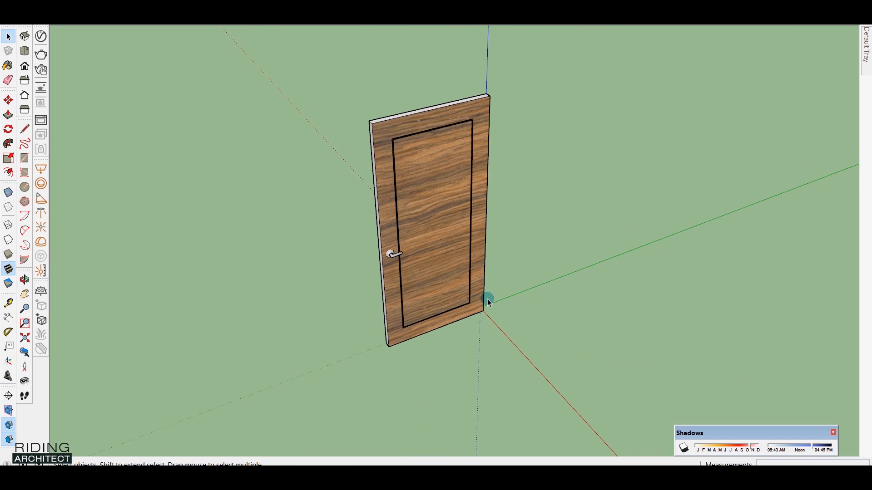
# - Fine-tune the door's position so the hinge-side bottom corner sits exactly on the origin
pyautogui.press('m')
pyautogui.scroll(1, 488, 322)
pyautogui.click(483, 318)
pyautogui.click(473, 308)
pyautogui.press('space')
pyautogui.scroll(-2, 503, 298)
pyautogui.click(539, 306)
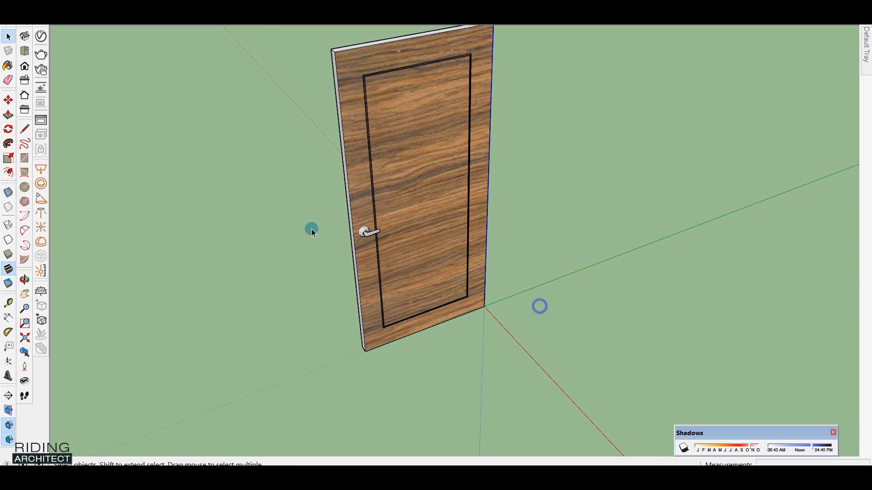
# - Export the door as COLLADA file door.dae to the "lumion export" folder and delete it from the model
pyautogui.moveTo(311, 229); pyautogui.dragTo(311, 202, button='middle')
pyautogui.scroll(-1, 311, 202)
pyautogui.hotkey('alt', 'f')
pyautogui.click(202, 170)
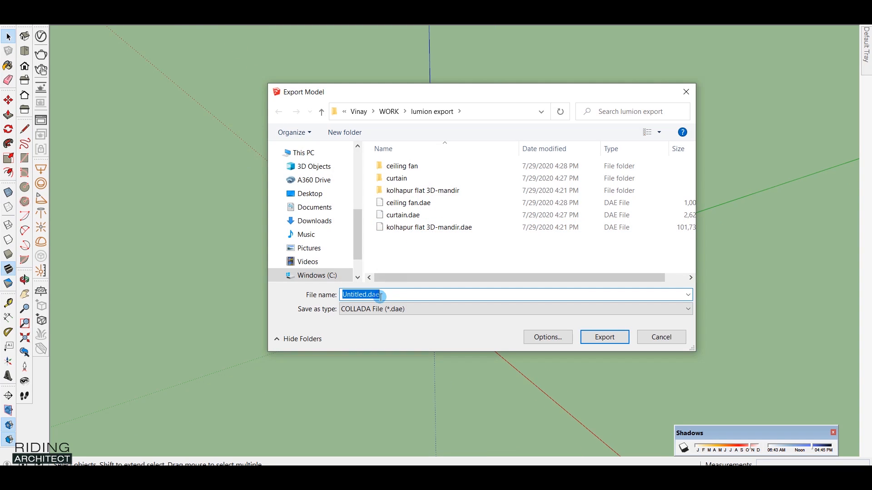
pyautogui.write('door')
pyautogui.press('Return')
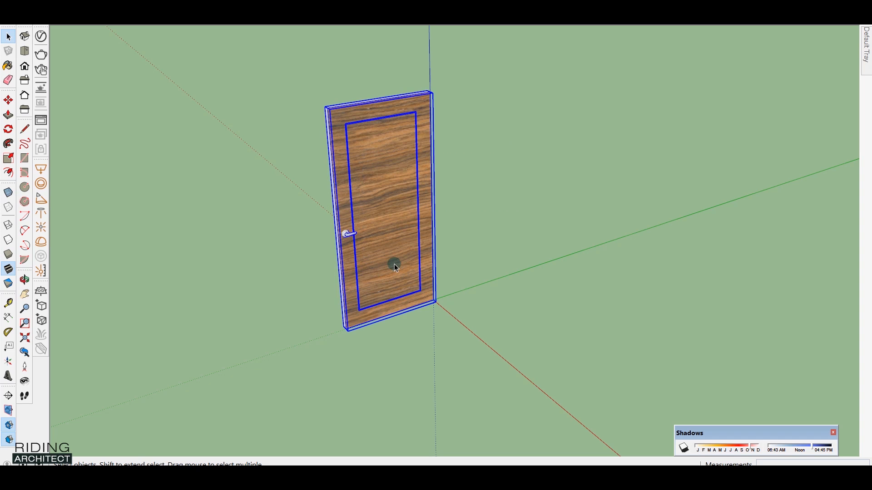
pyautogui.press('Delete')
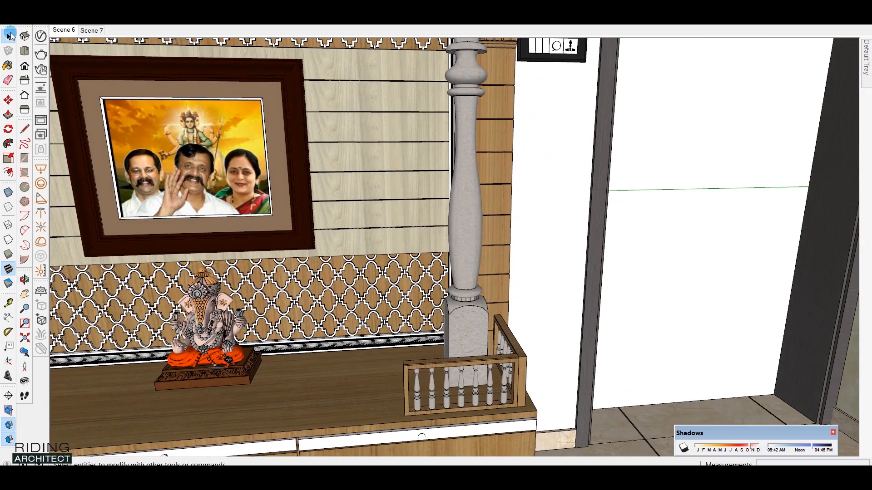
# - Export the remaining room model as COLLADA file "kolhapur flat 3D-mandir-new.dae" to the "lumion export" folder
pyautogui.click(7, 21)
pyautogui.moveTo(55, 169)
pyautogui.click(196, 169)
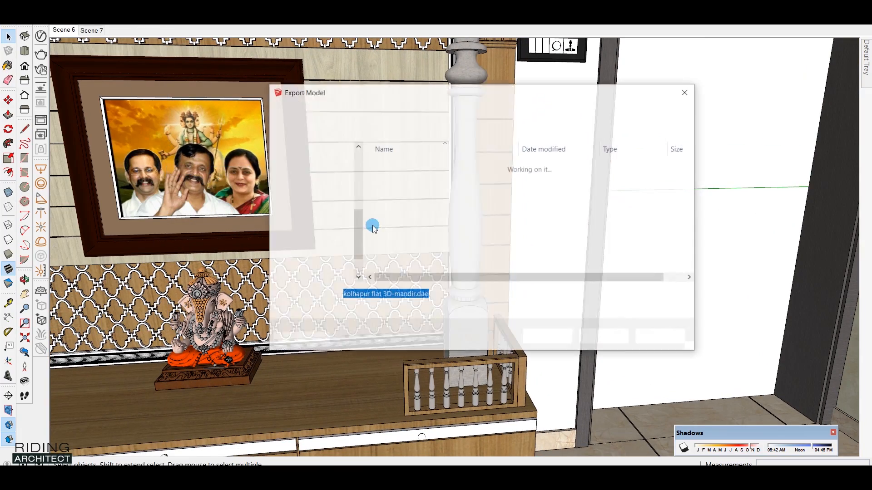
pyautogui.click(408, 253)
pyautogui.click(416, 295)
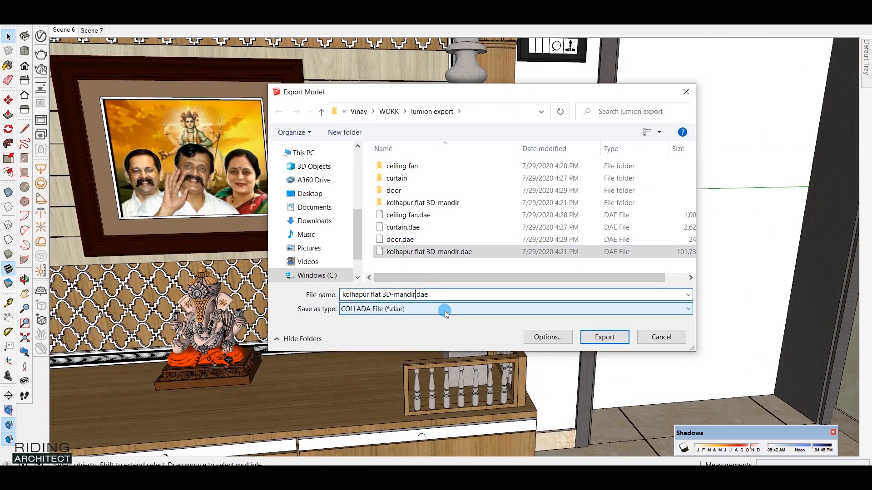
pyautogui.write('-new')
pyautogui.press('Return')
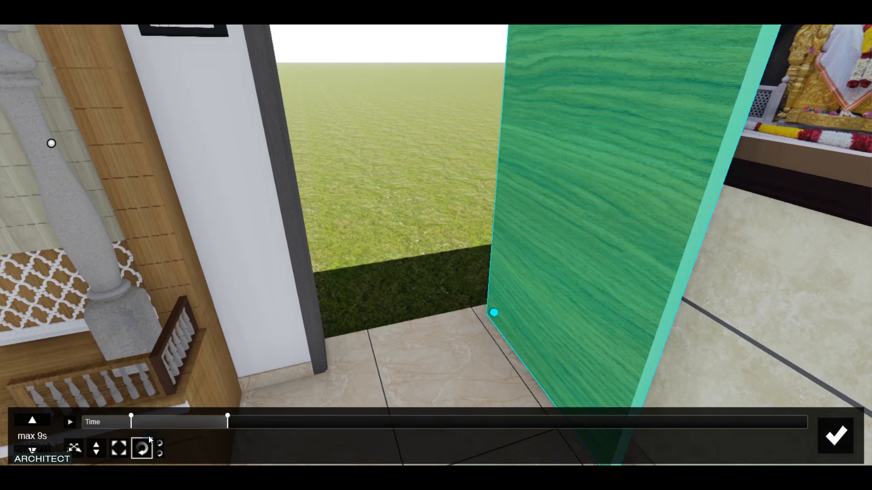
# - Scrub through the door's rotation animation to preview how it opens and closes
pyautogui.click(180, 424)
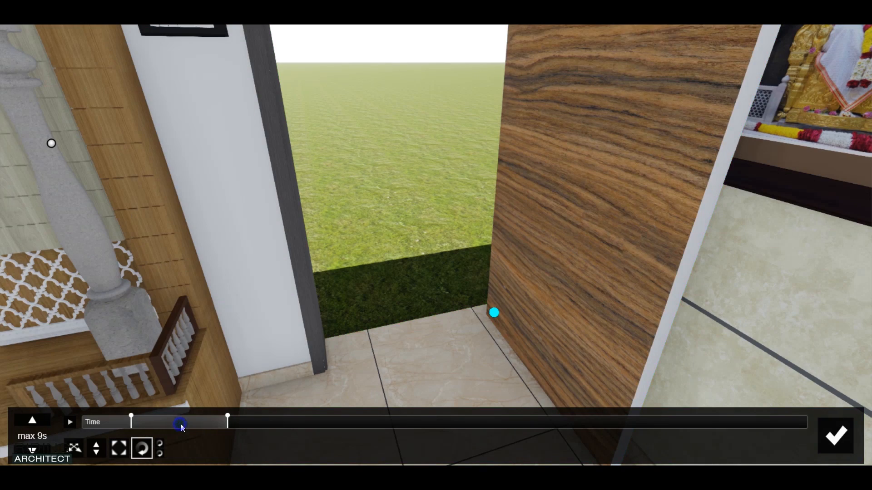
pyautogui.moveTo(103, 422); pyautogui.dragTo(260, 418)
pyautogui.moveTo(207, 422); pyautogui.dragTo(130, 419)
pyautogui.moveTo(225, 422); pyautogui.dragTo(101, 410)
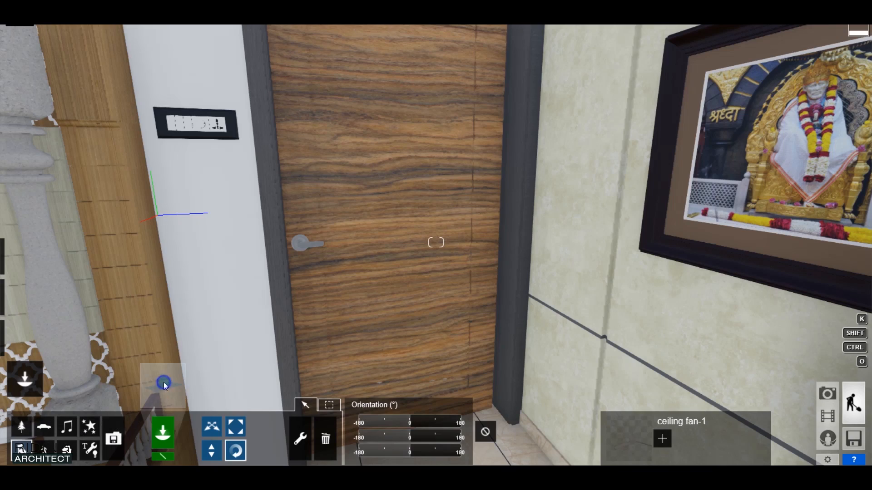
# - Open the Indoor Library and browse the object category following Decoration
pyautogui.click(164, 385)
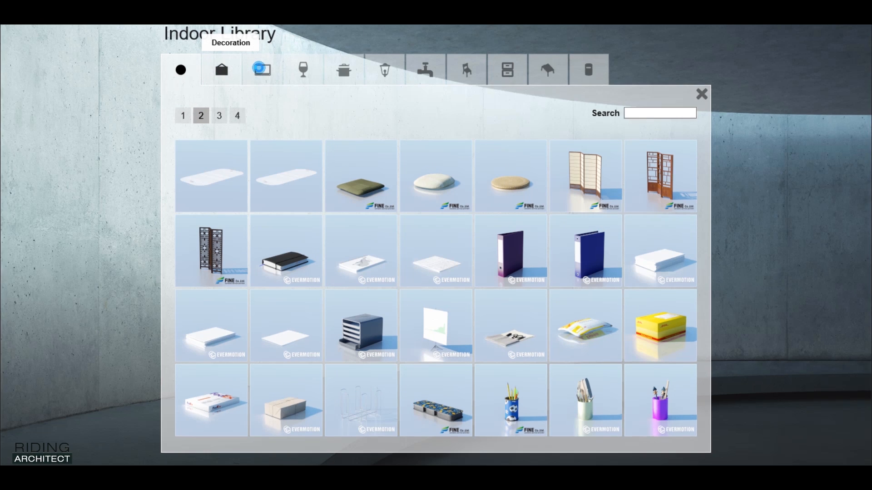
pyautogui.click(260, 71)
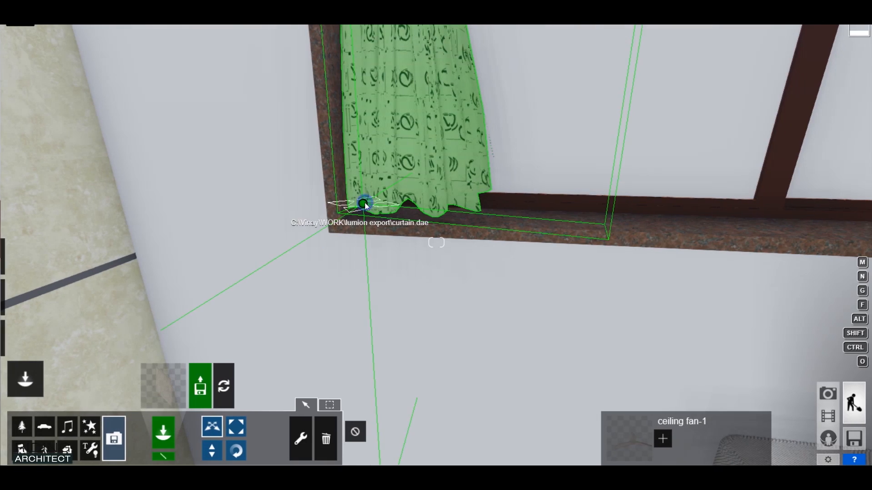
# - Adjust the curtain's height at the window, trying Y position 0.889 m and setting it to 0.95 m
pyautogui.click(329, 406)
pyautogui.click(382, 433)
pyautogui.write('0.')
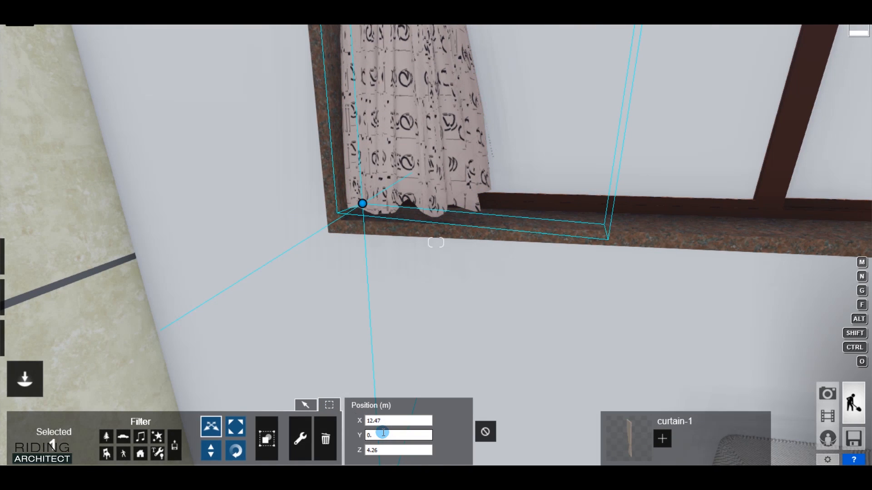
pyautogui.write('889')
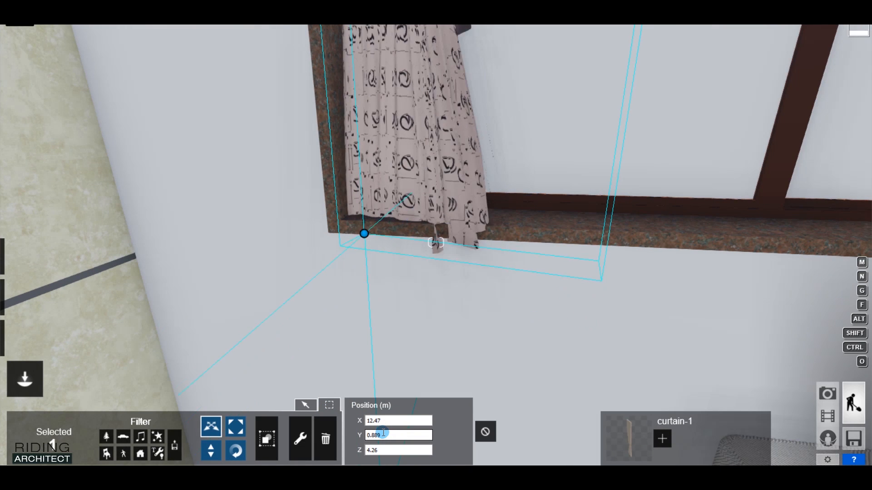
pyautogui.press('BackSpace')
pyautogui.write('9')
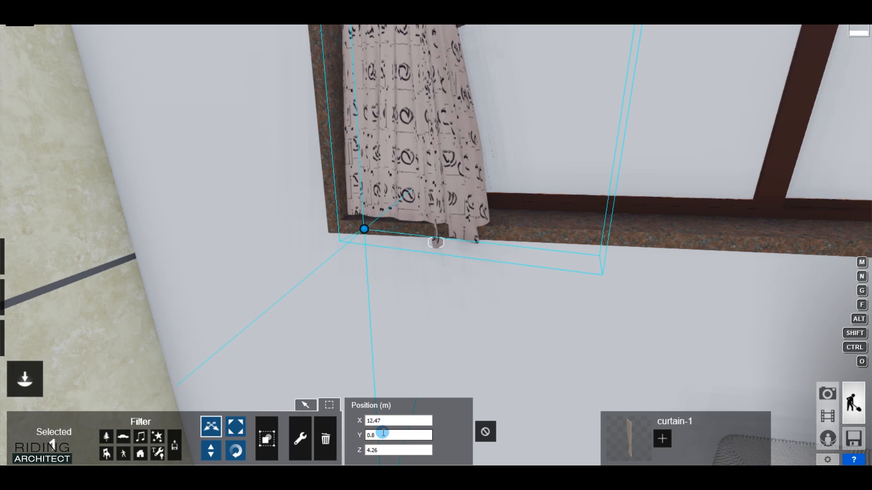
pyautogui.press('BackSpace')
pyautogui.write('9')
pyautogui.write('95')
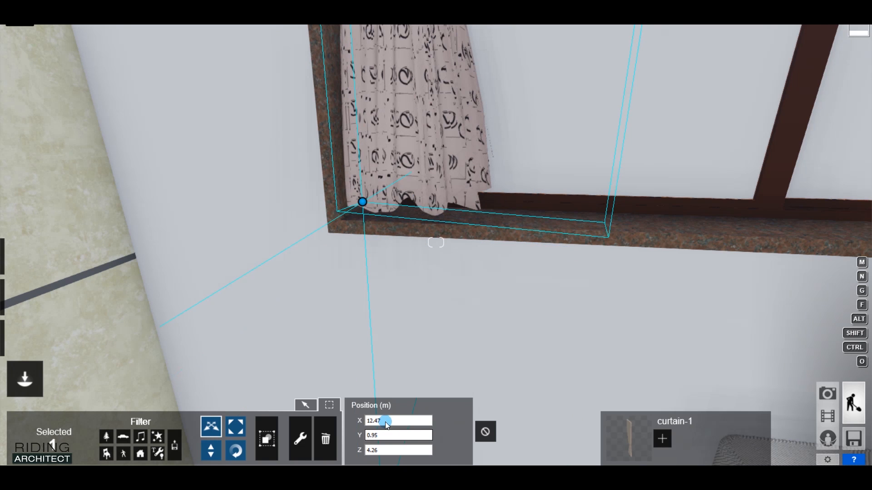
# - Set the curtain's Z position to 4.27 m so it sits within the window recess
pyautogui.moveTo(465, 216); pyautogui.dragTo(364, 250, button='right')
pyautogui.press('d')
pyautogui.write('7')
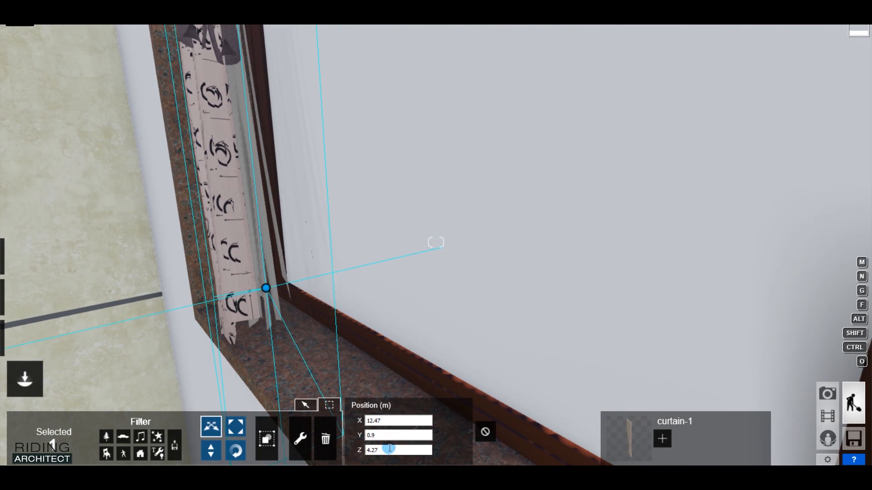